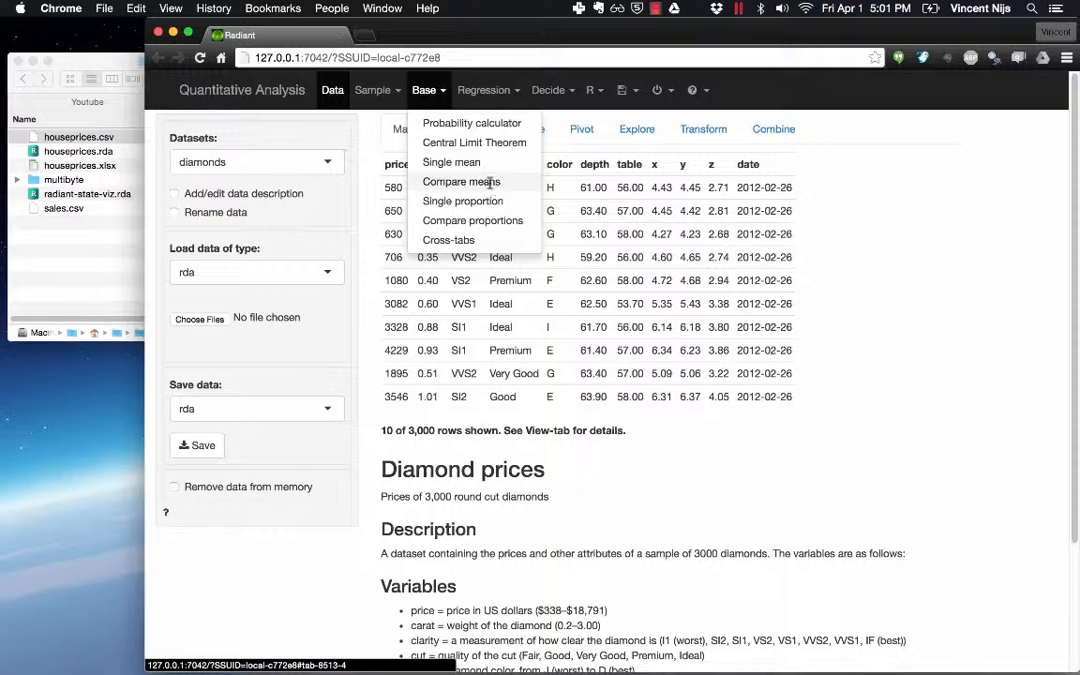
# Open the Compare means tool and read its help text on the Professor salaries example, then close the help
pyautogui.click(489, 184)
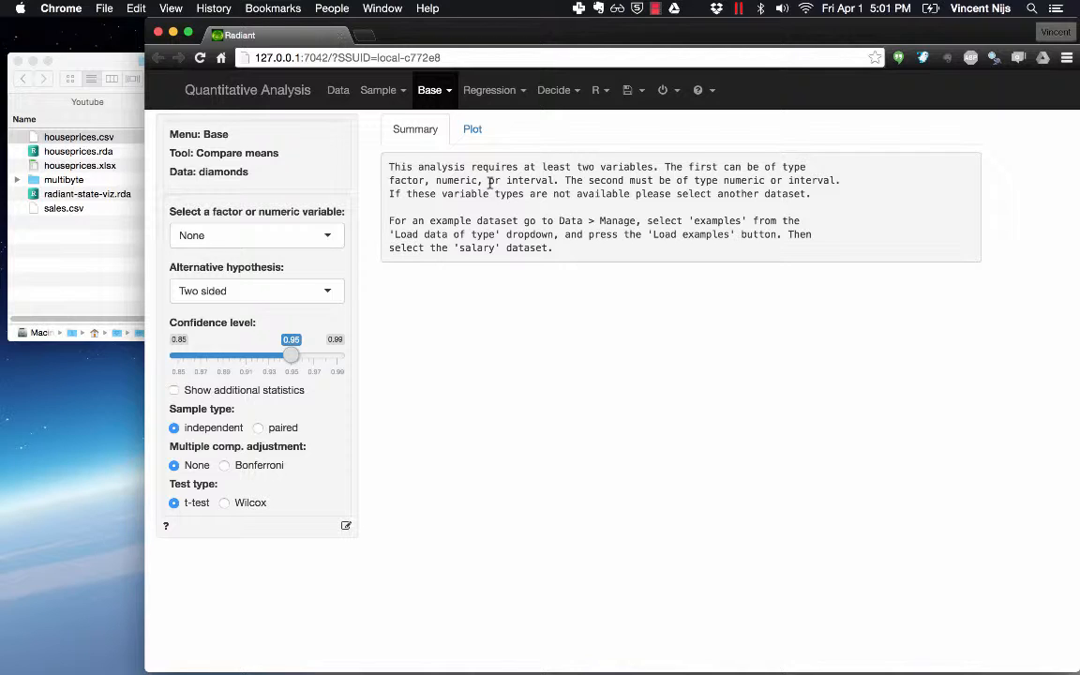
pyautogui.click(166, 528)
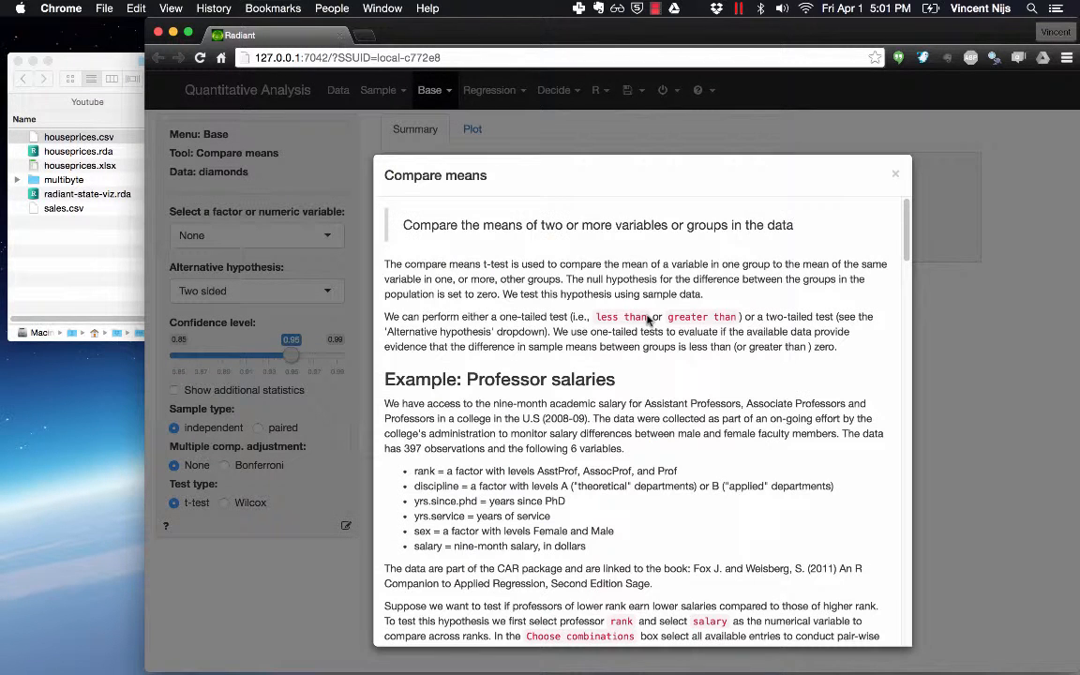
pyautogui.scroll(-5, 647, 320)
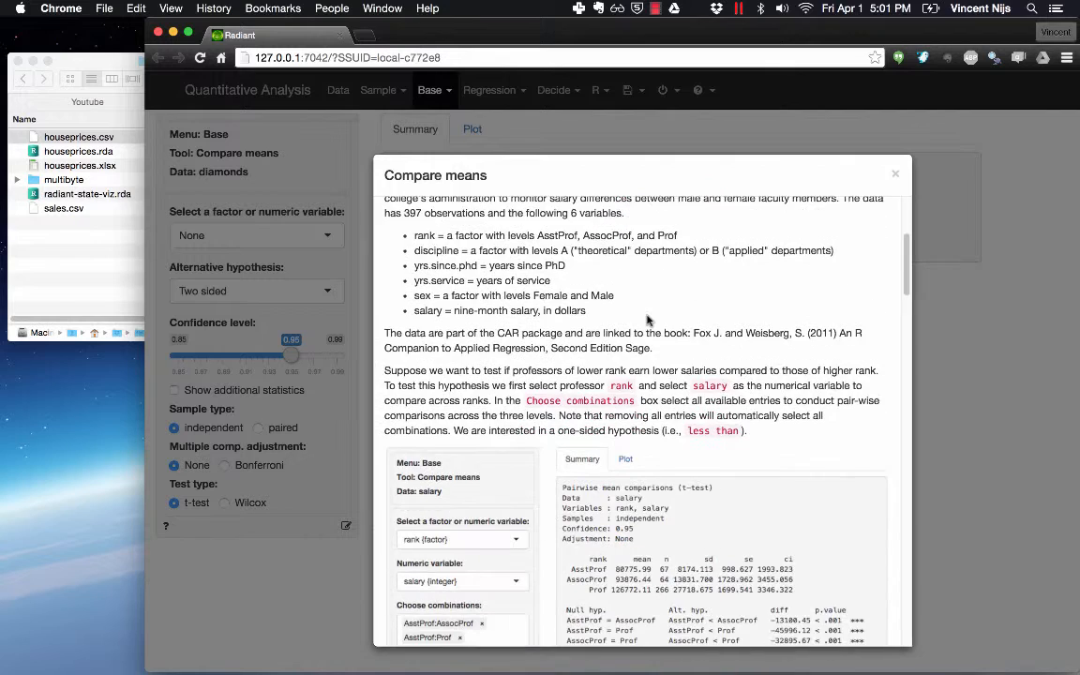
pyautogui.scroll(3, 647, 320)
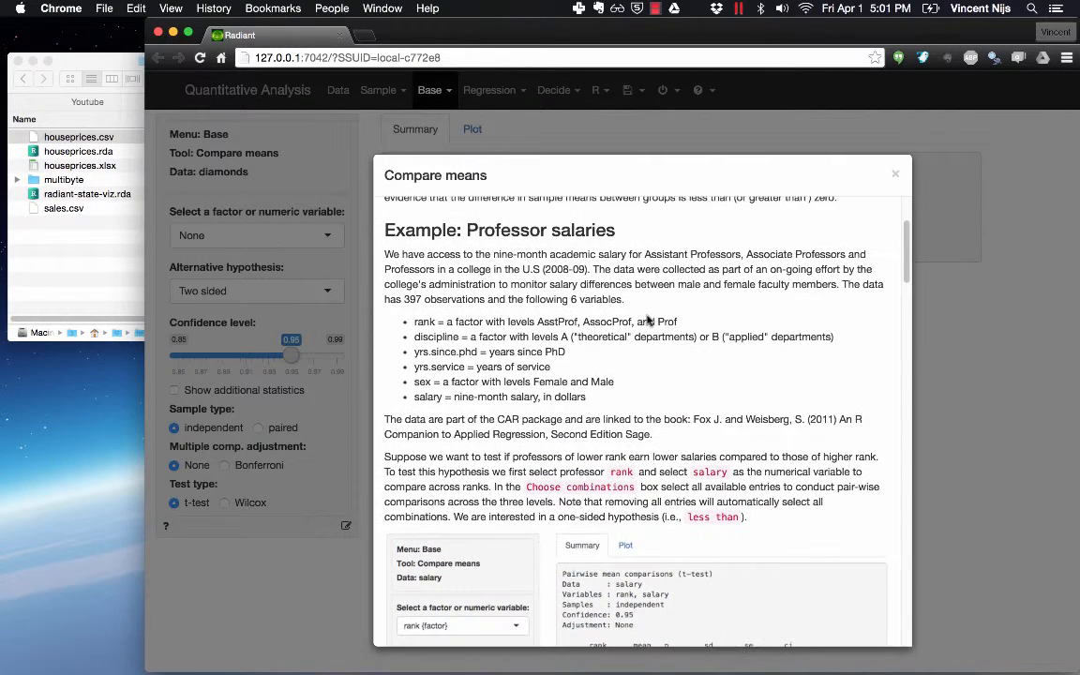
pyautogui.doubleClick(609, 258)
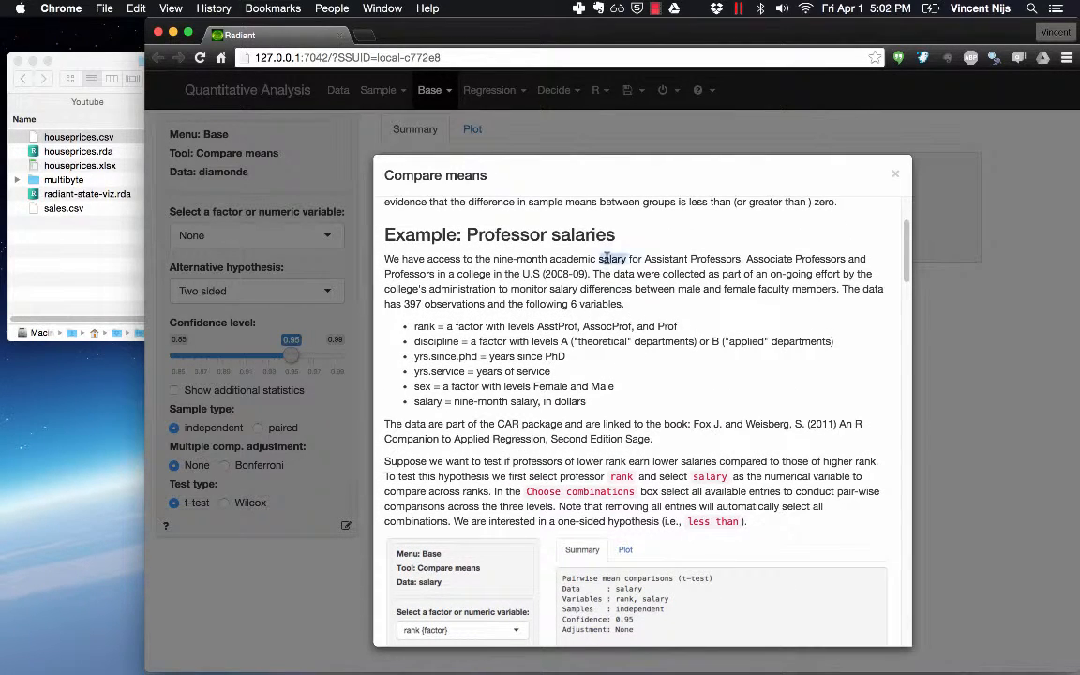
pyautogui.click(1025, 234)
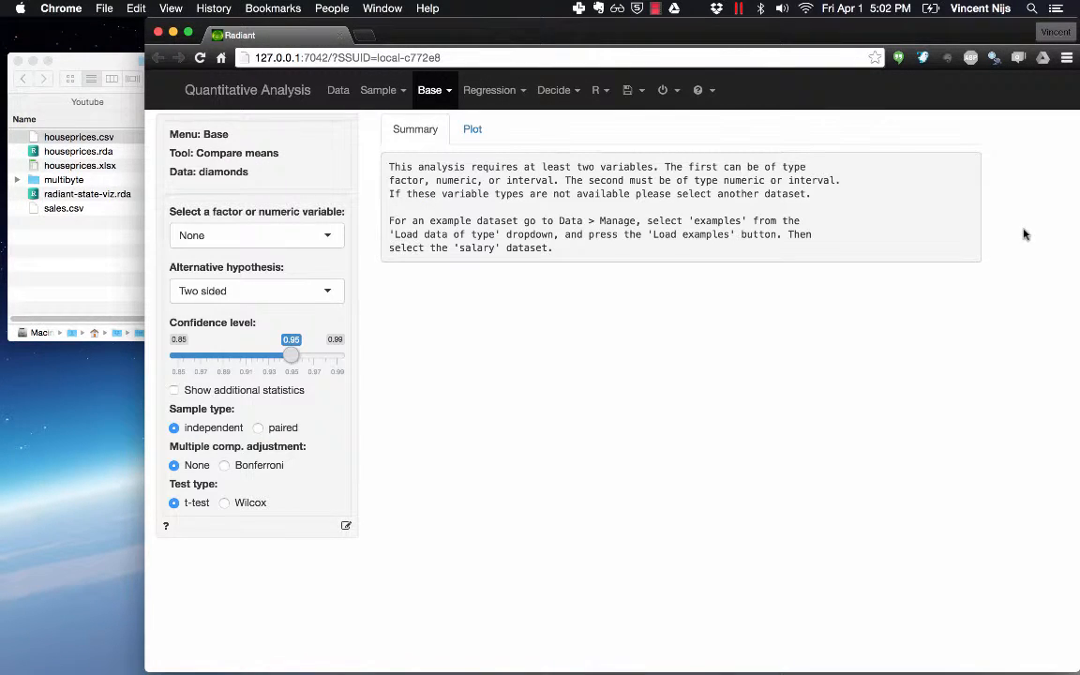
# Highlight the Summary note that explains how to load the example salary dataset
pyautogui.doubleClick(475, 248)
pyautogui.moveTo(559, 248); pyautogui.dragTo(344, 205)
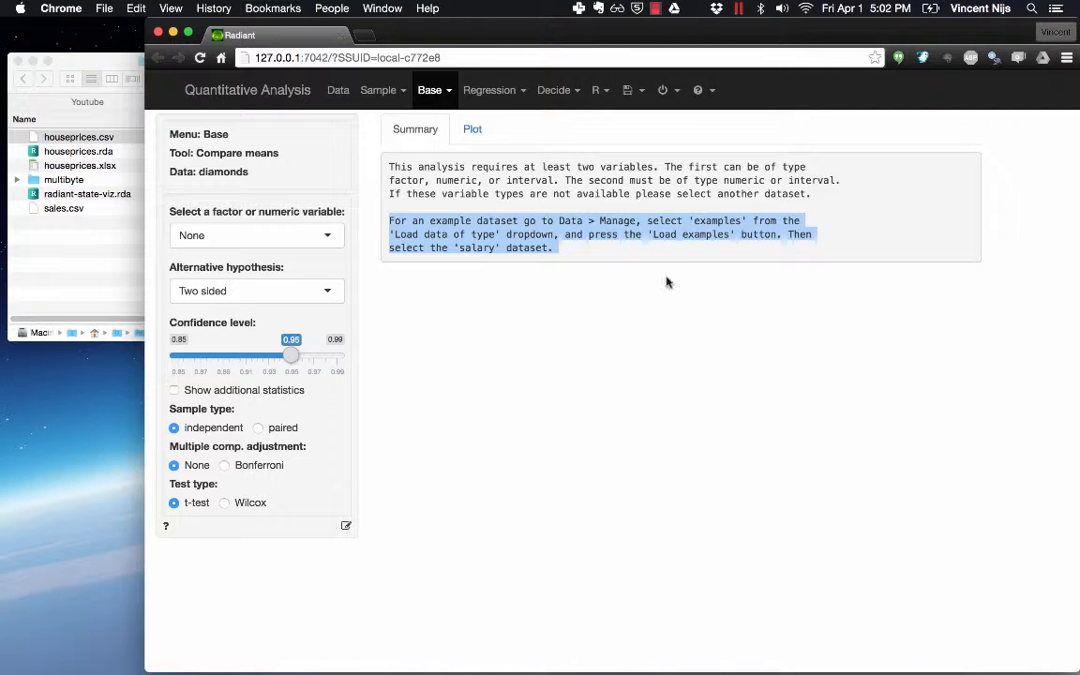
pyautogui.click(499, 285)
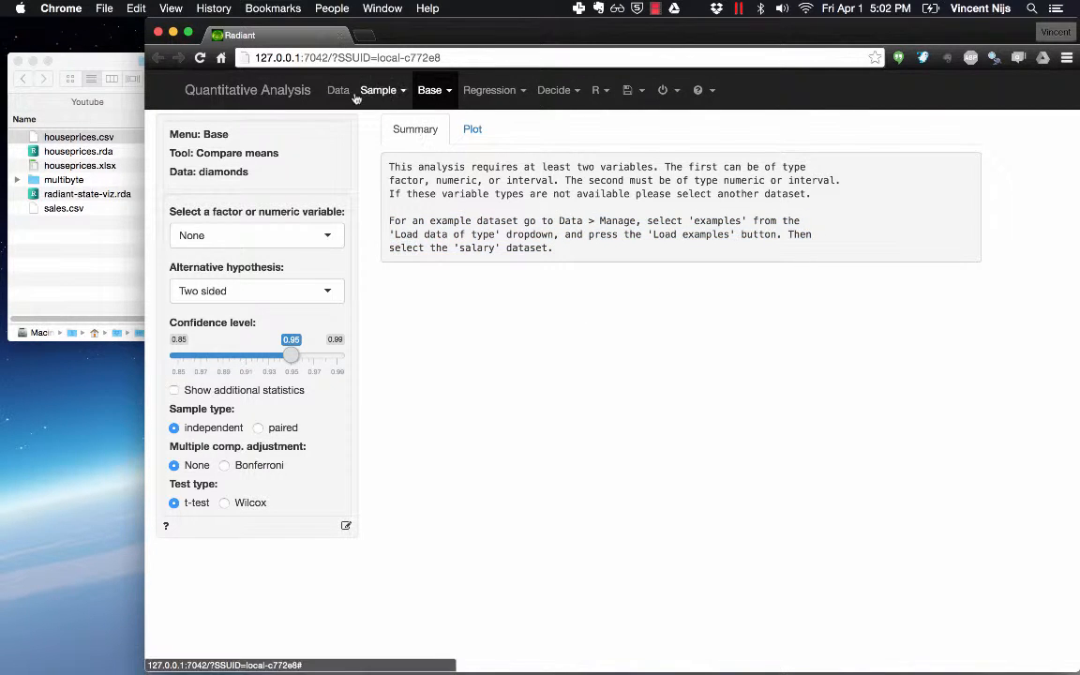
# Return to data management and load the bundled example datasets
pyautogui.click(341, 92)
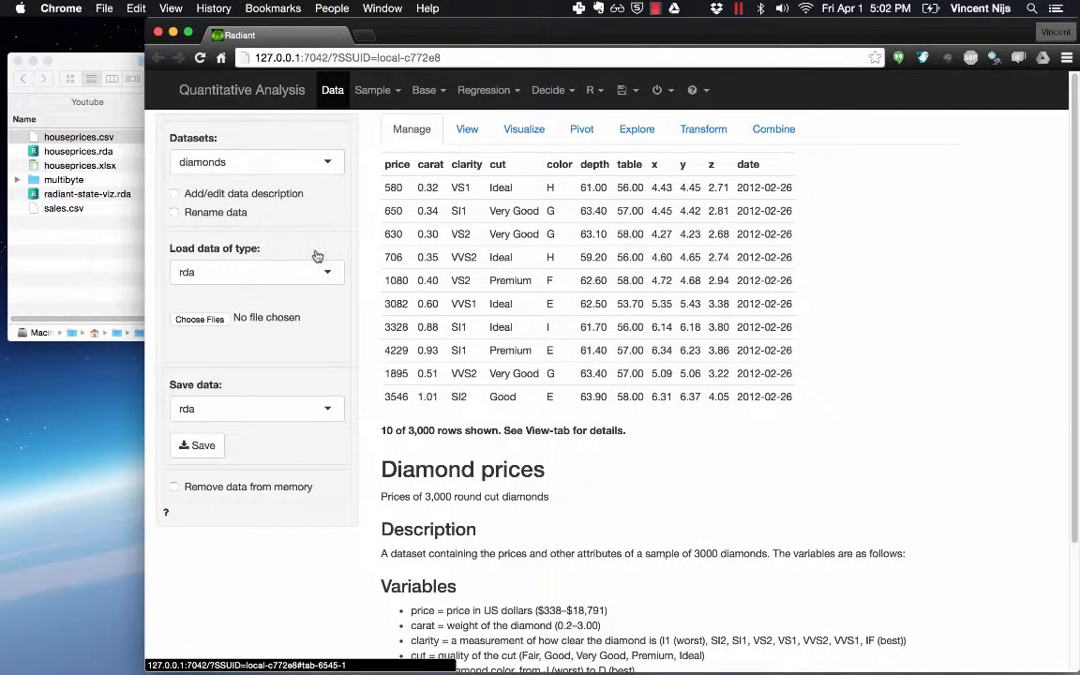
pyautogui.click(245, 272)
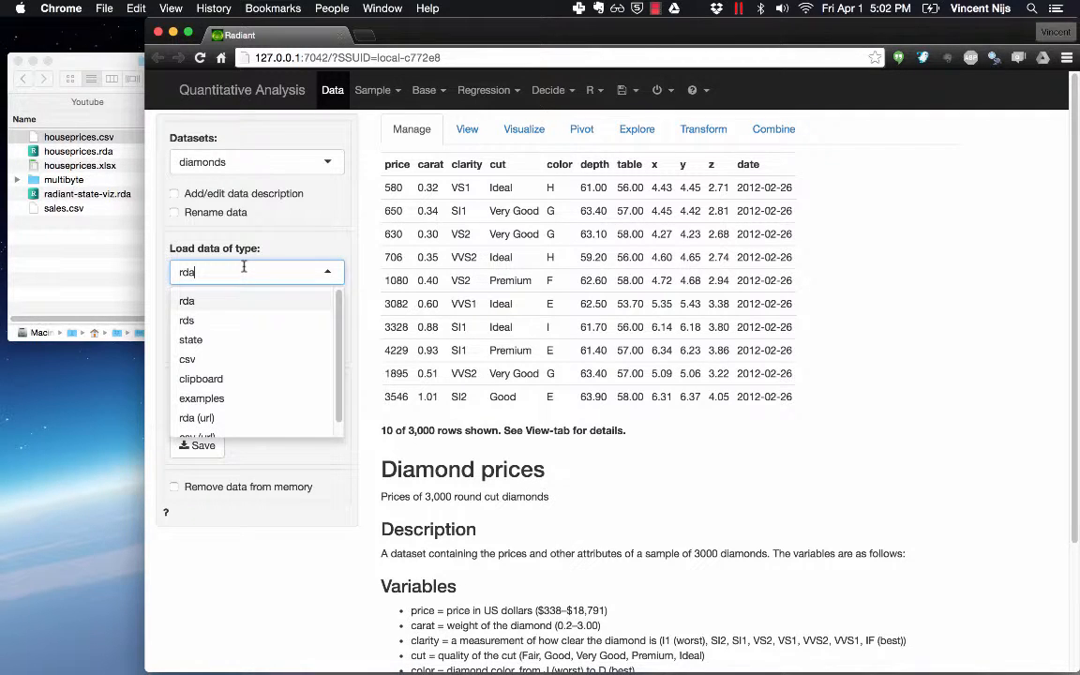
pyautogui.click(201, 399)
pyautogui.click(215, 310)
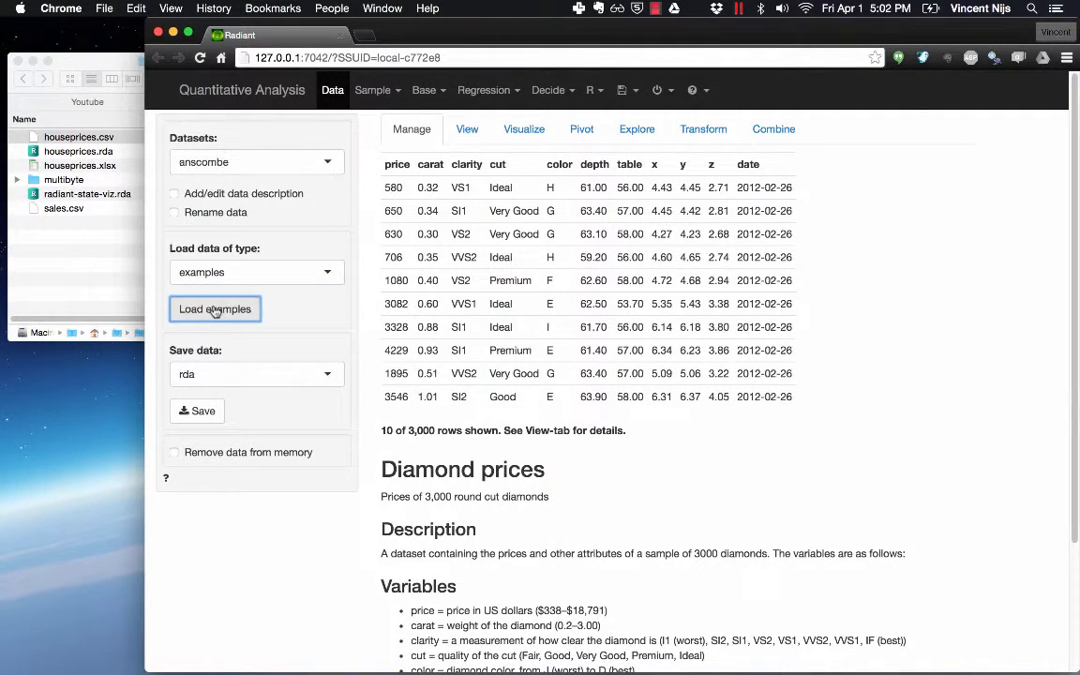
# Find the salary dataset among the loaded datasets and make it the active one
pyautogui.click(246, 158)
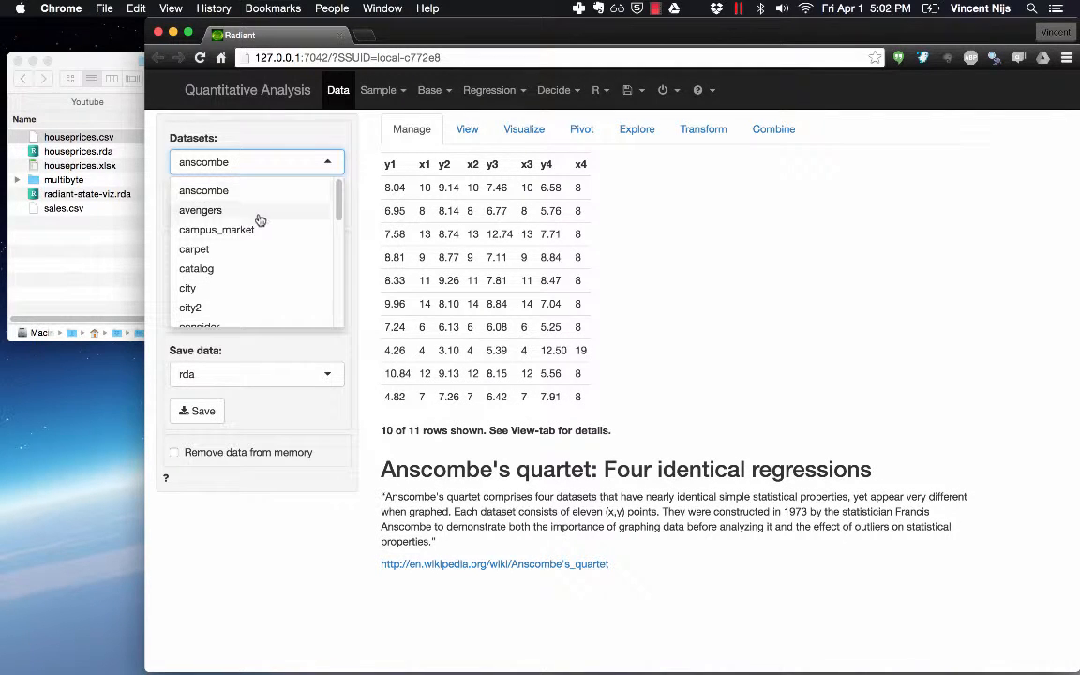
pyautogui.scroll(-3, 260, 219)
pyautogui.scroll(3, 259, 220)
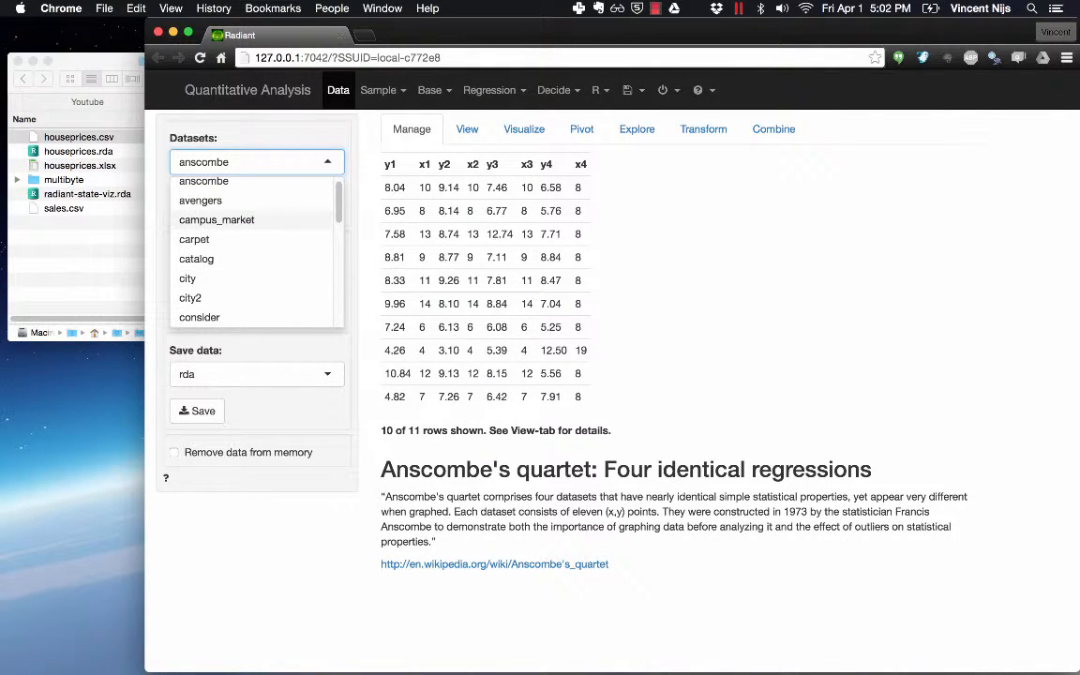
pyautogui.press('BackSpace')
pyautogui.write('sa')
pyautogui.press('BackSpace')
pyautogui.press('BackSpace')
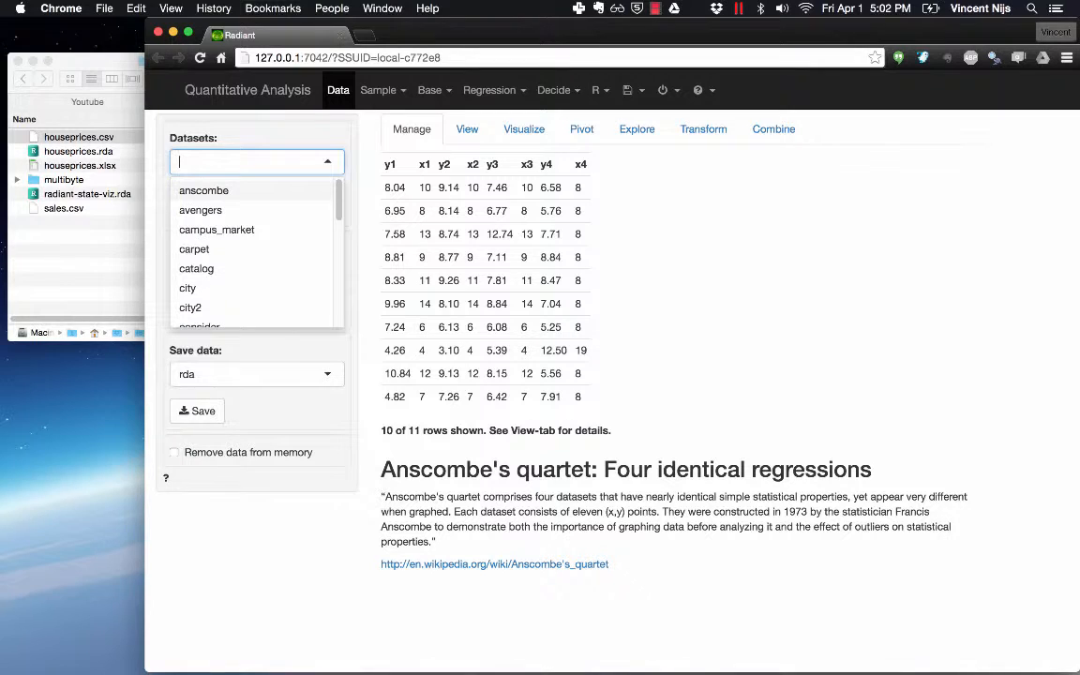
pyautogui.write('sal')
pyautogui.press('Return')
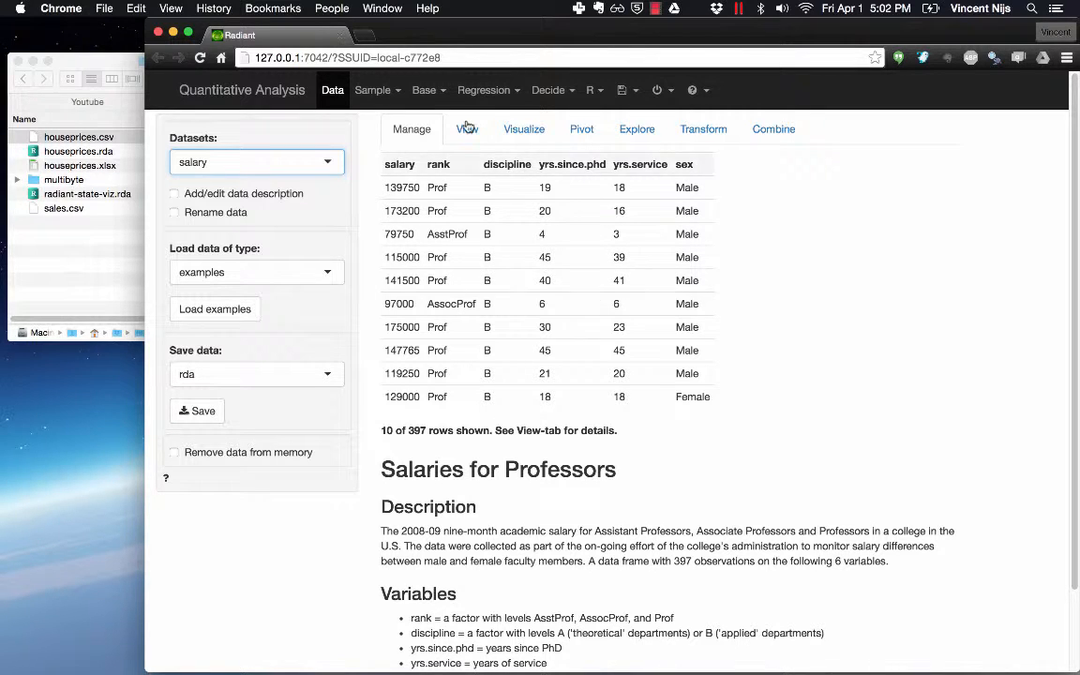
# Open Compare means for the salary data and review the worked example in its help, closing the help when done
pyautogui.click(424, 91)
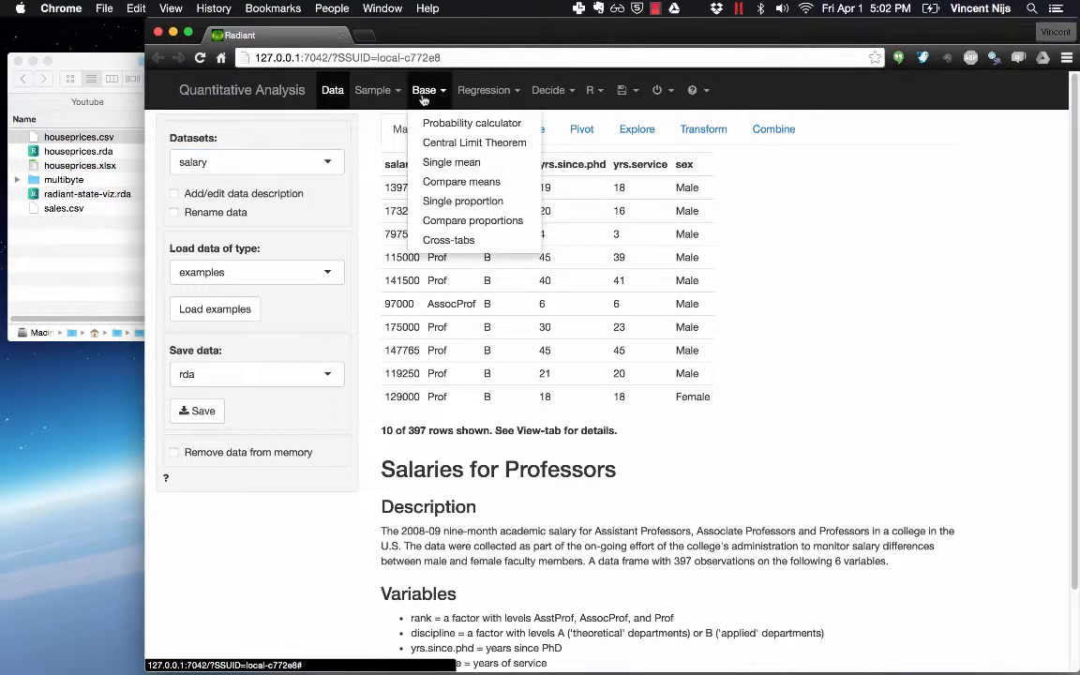
pyautogui.click(462, 186)
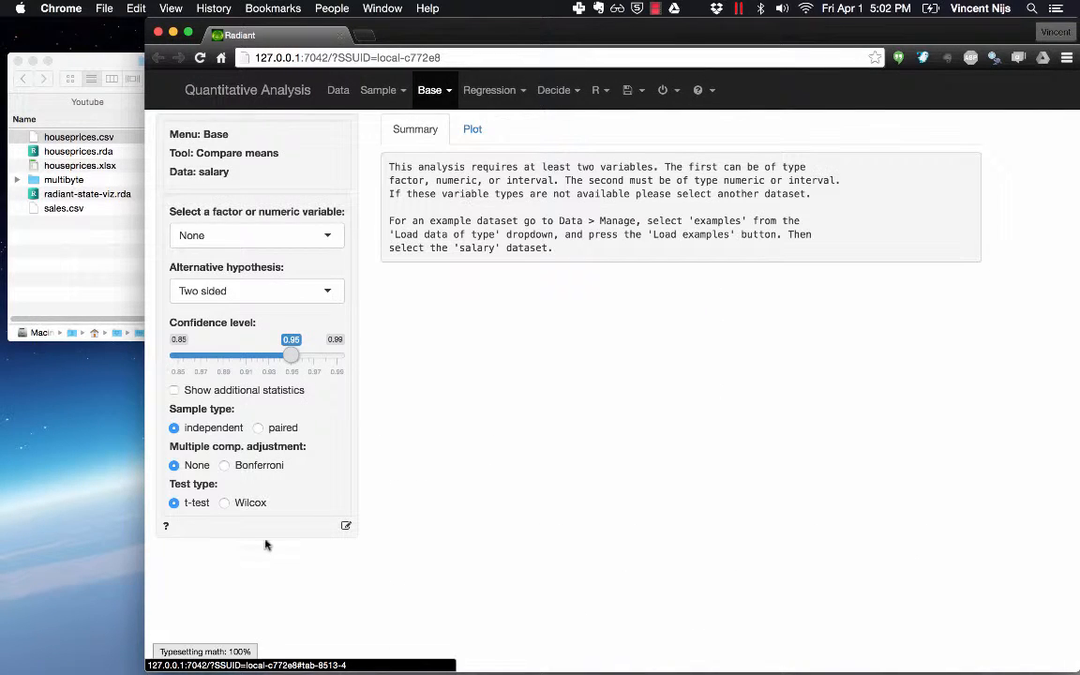
pyautogui.click(166, 528)
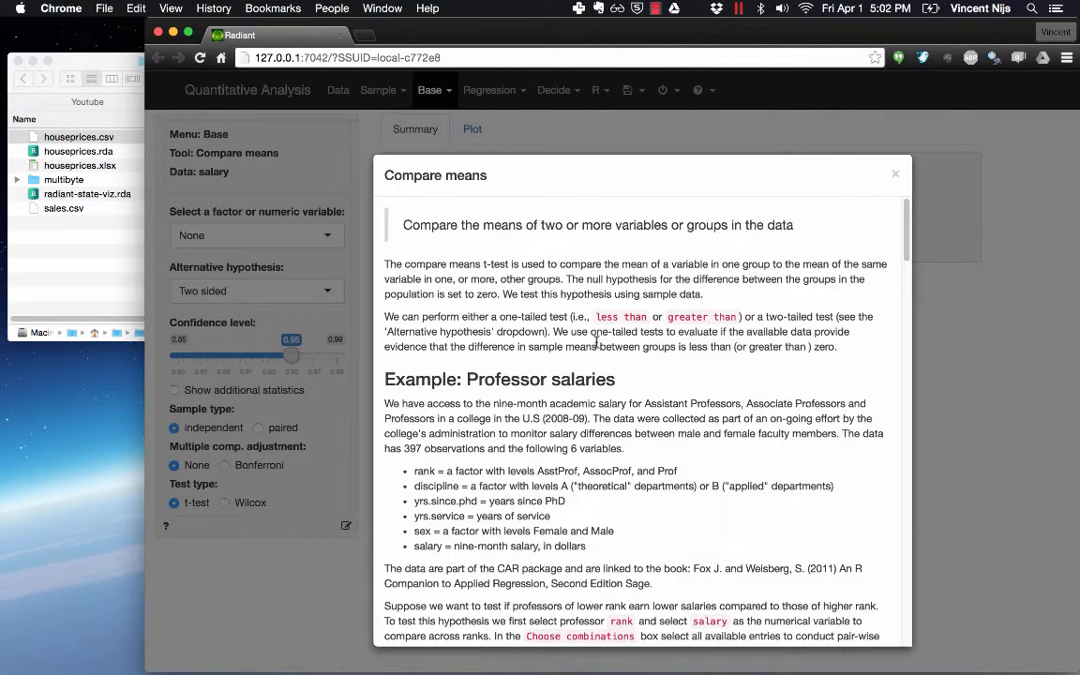
pyautogui.scroll(-10, 595, 344)
pyautogui.scroll(-6, 596, 345)
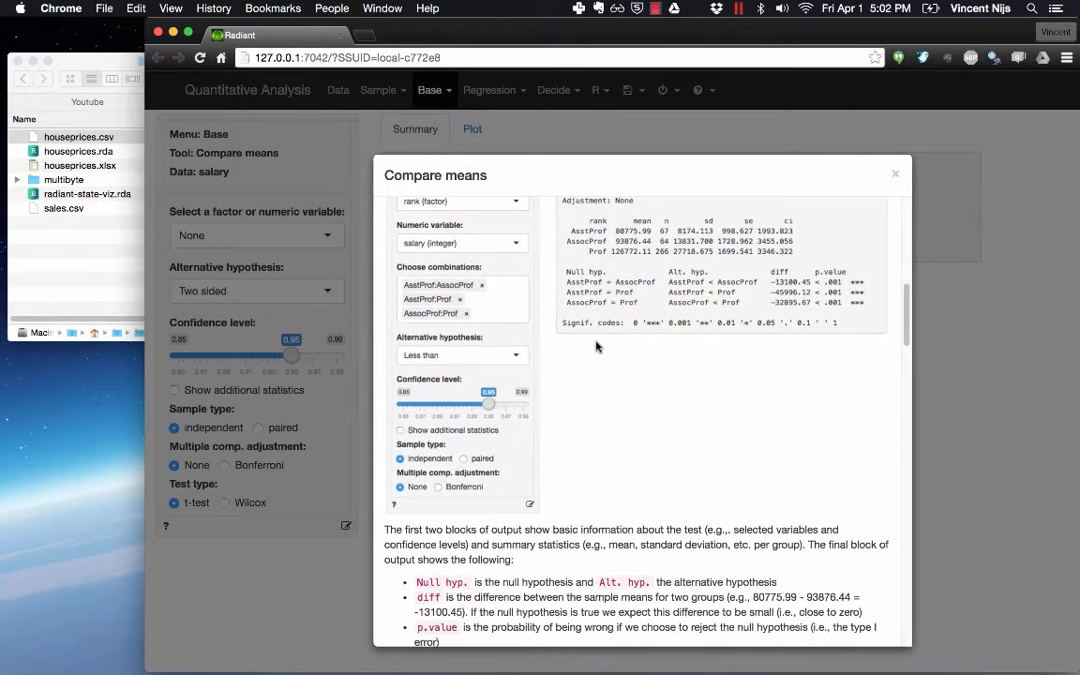
pyautogui.click(292, 583)
# Compare mean salaries by sex, using sex as the factor and salary as the numeric variable
pyautogui.click(234, 236)
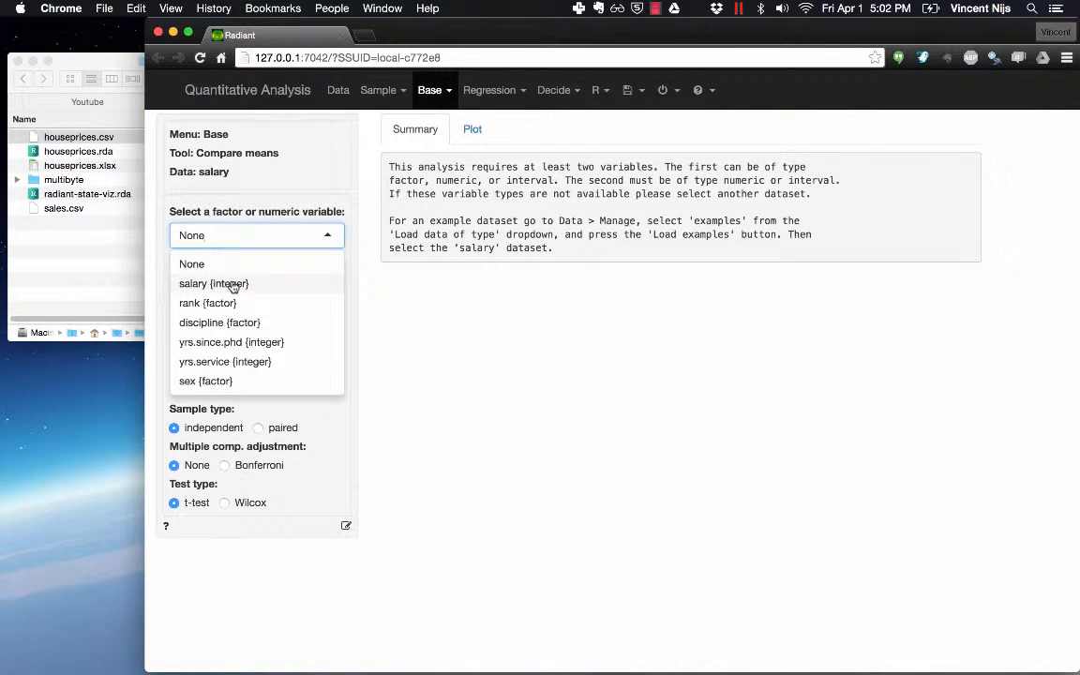
pyautogui.click(228, 384)
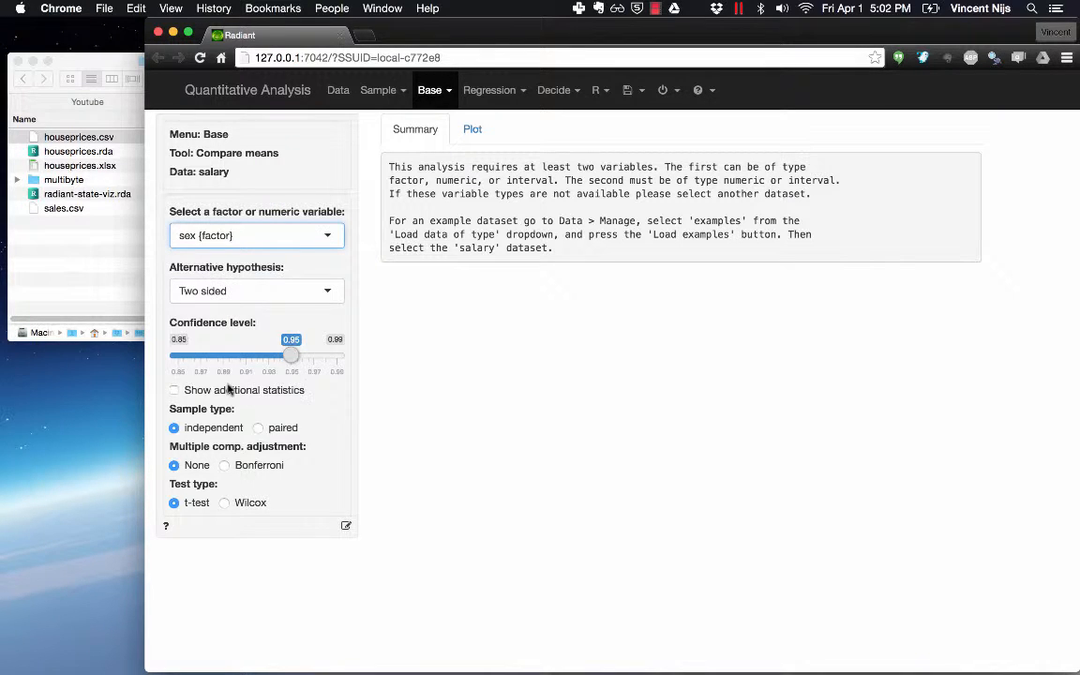
pyautogui.click(224, 291)
pyautogui.click(229, 340)
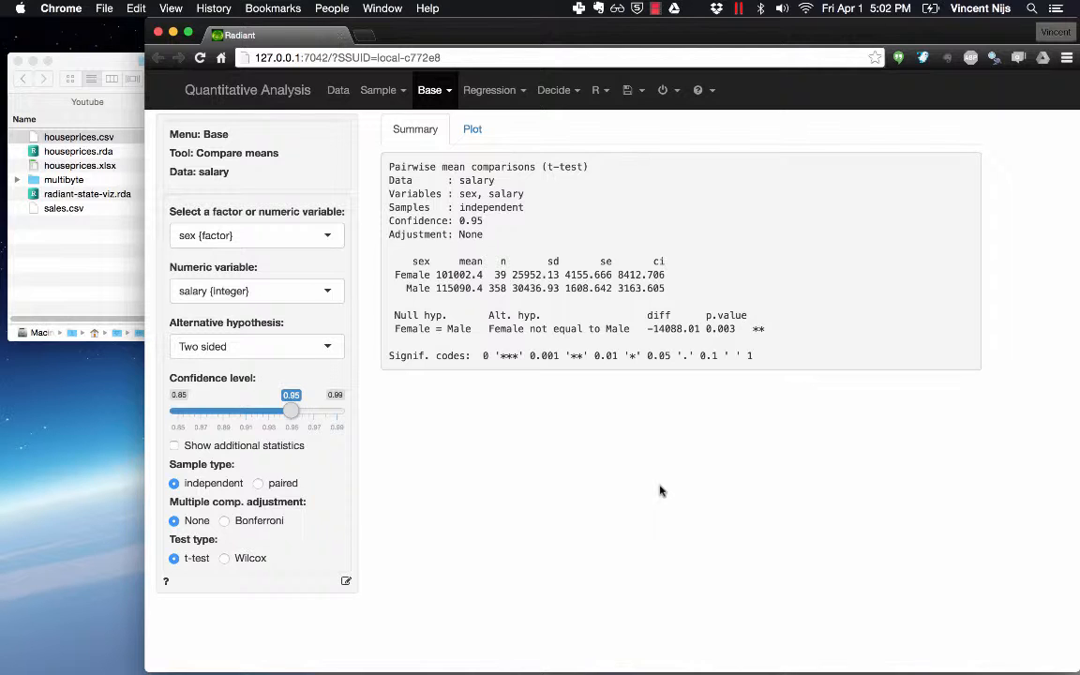
# Load houseprices.rda from the data-manage folder as rda data and look through its variable descriptions
pyautogui.click(337, 90)
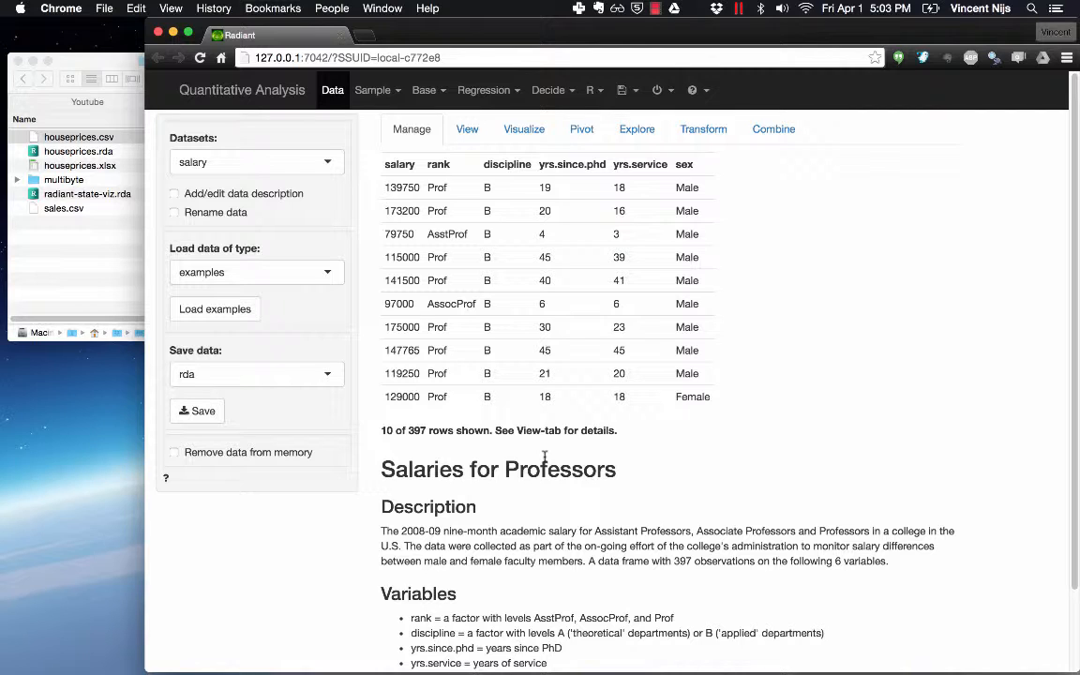
pyautogui.click(299, 272)
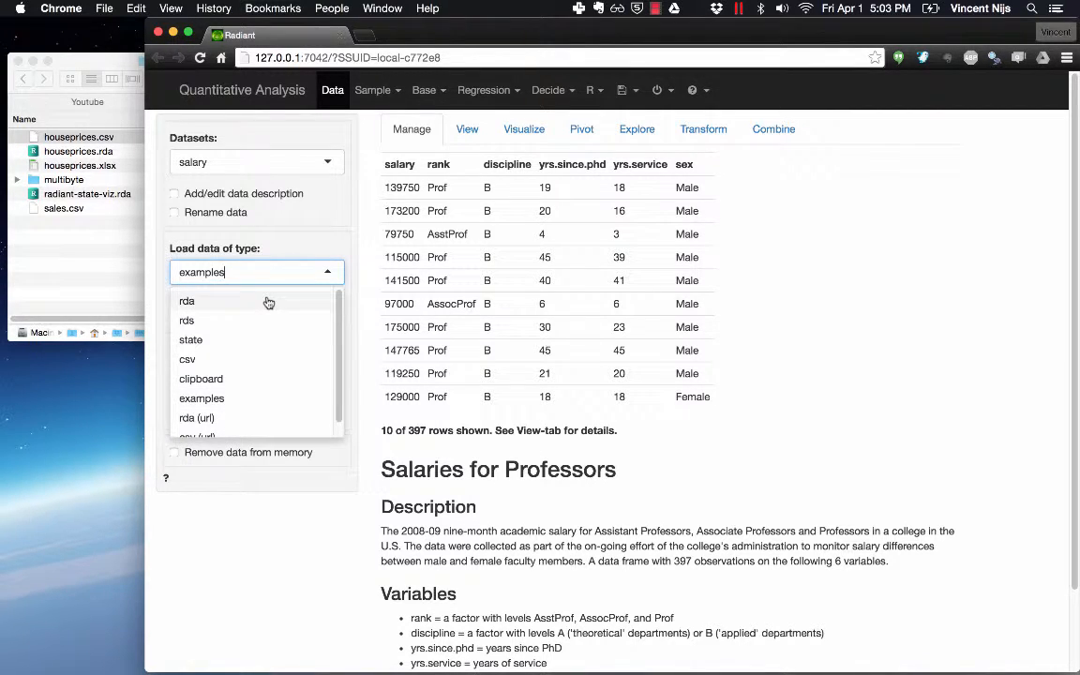
pyautogui.click(267, 301)
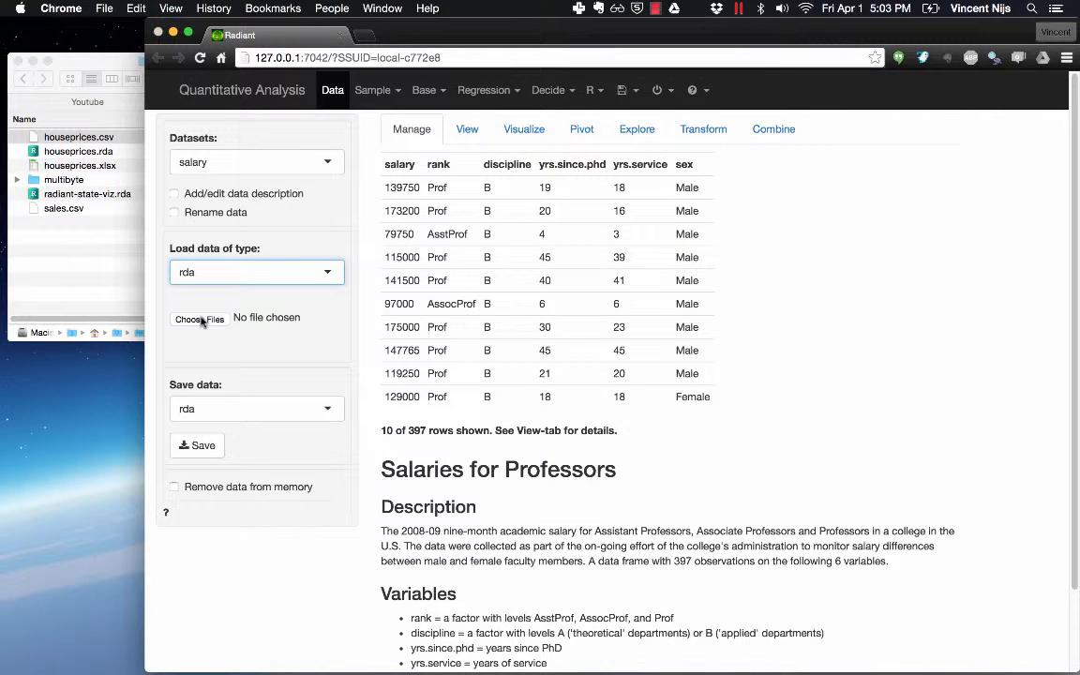
pyautogui.click(200, 320)
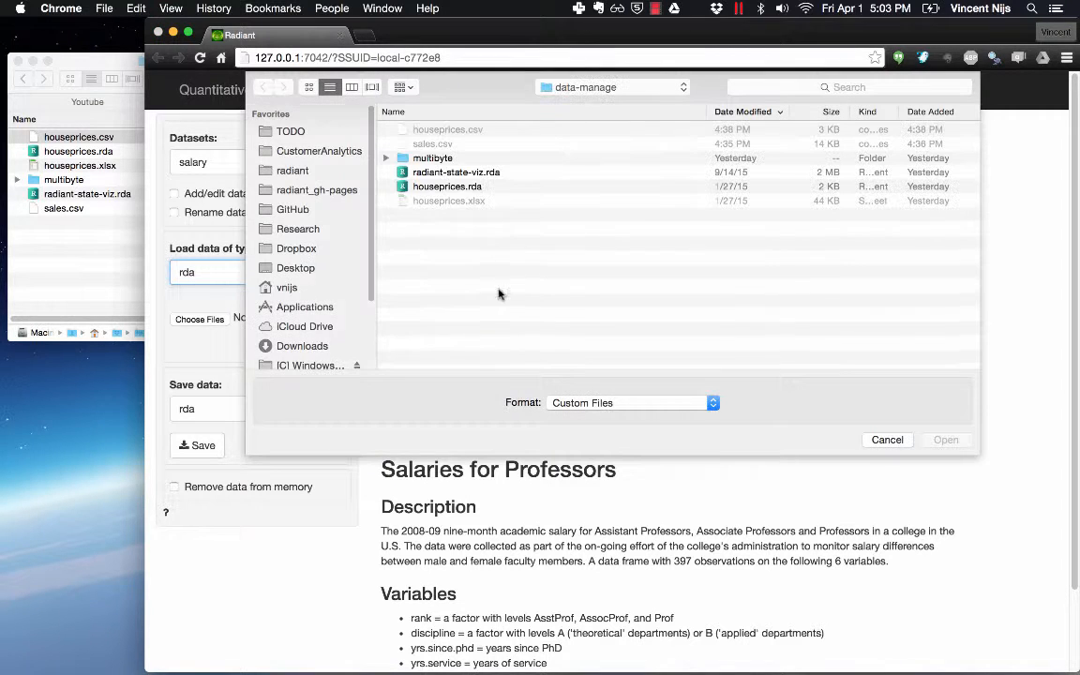
pyautogui.doubleClick(437, 191)
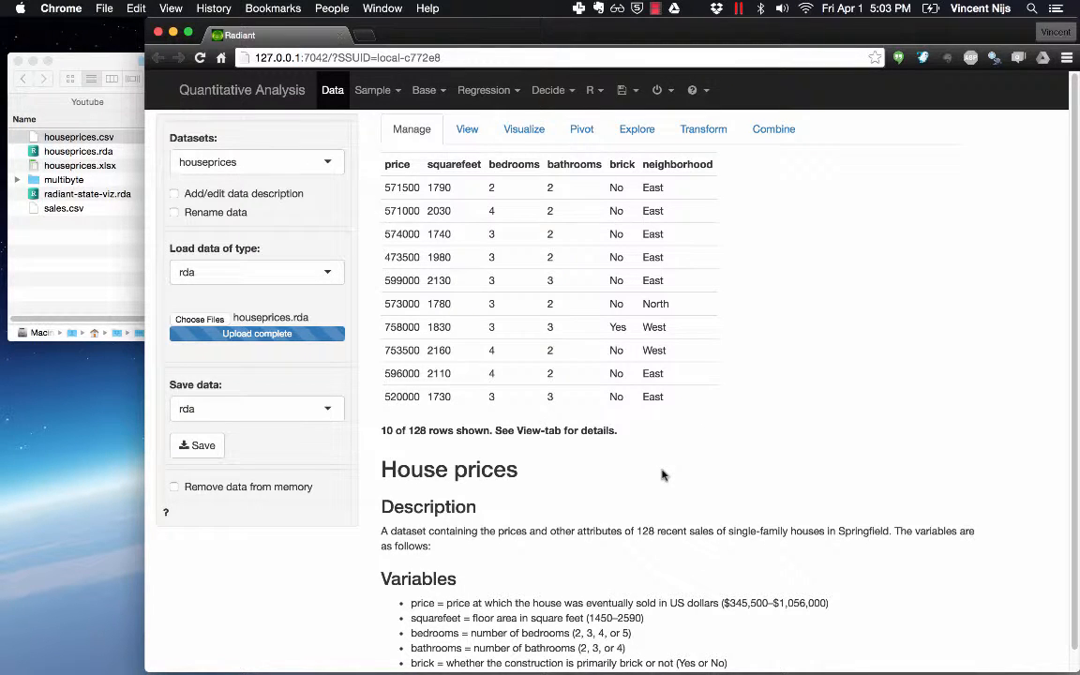
pyautogui.scroll(-1, 662, 475)
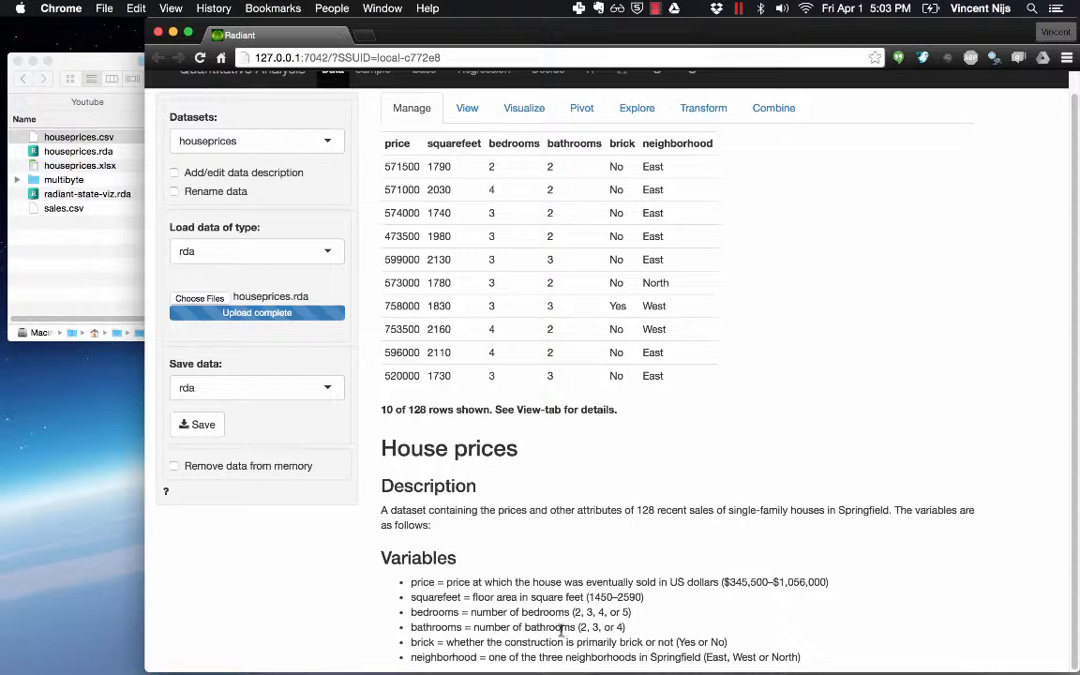
pyautogui.scroll(1, 560, 631)
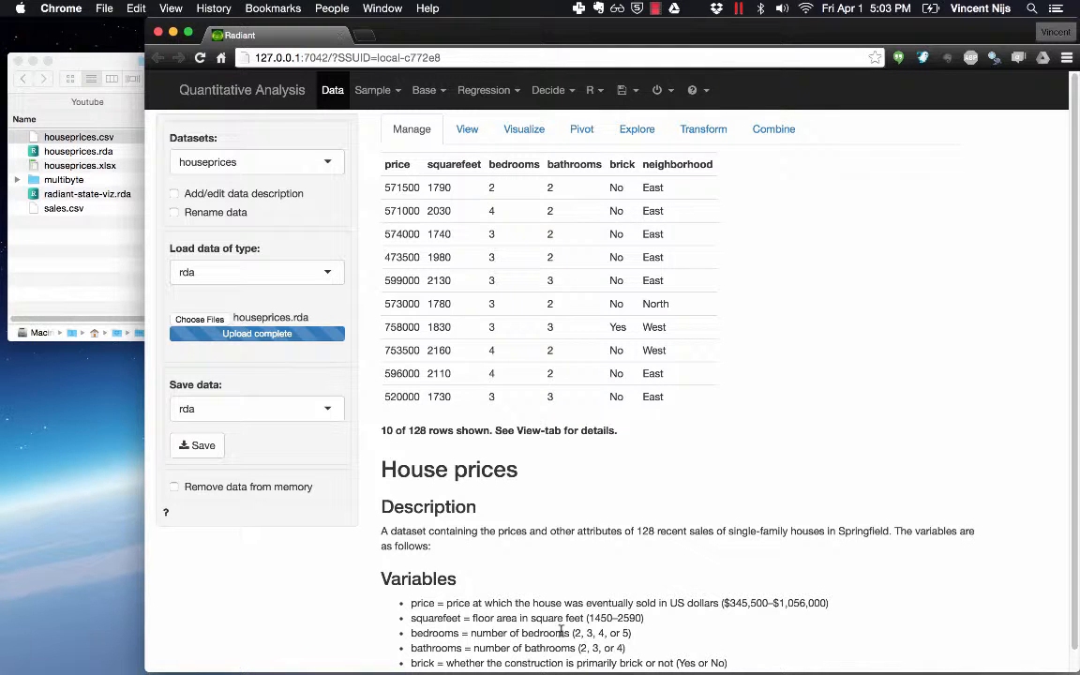
# Switch to Finder and open houseprices.xlsx from the data-manage folder in Excel, keeping the workbook in front
pyautogui.click(93, 225)
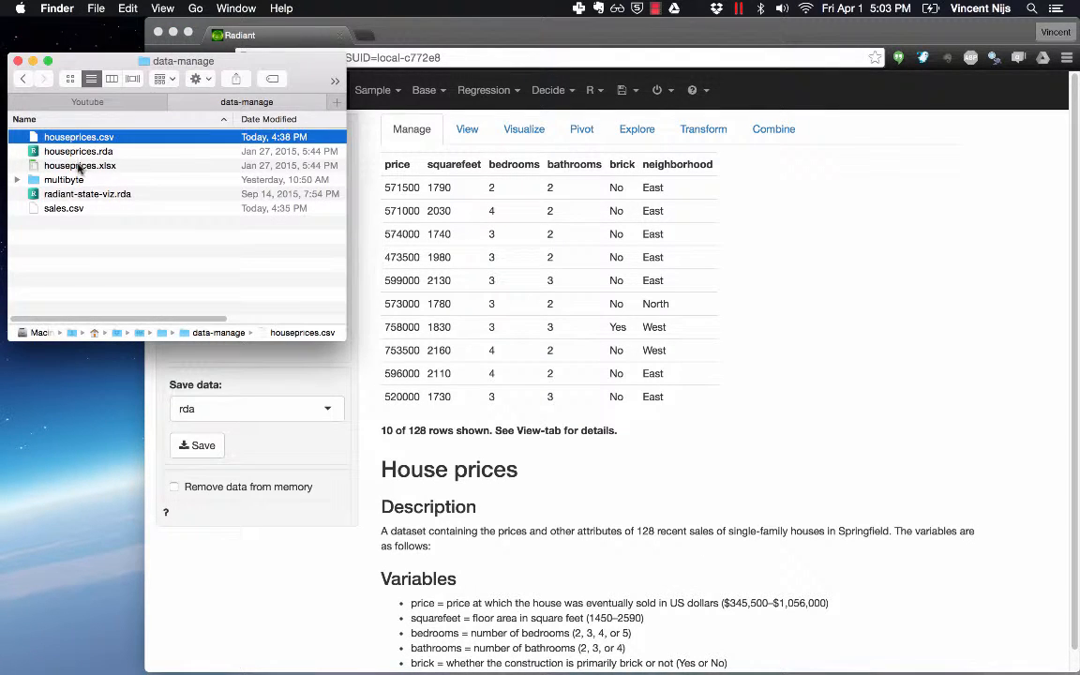
pyautogui.doubleClick(80, 165)
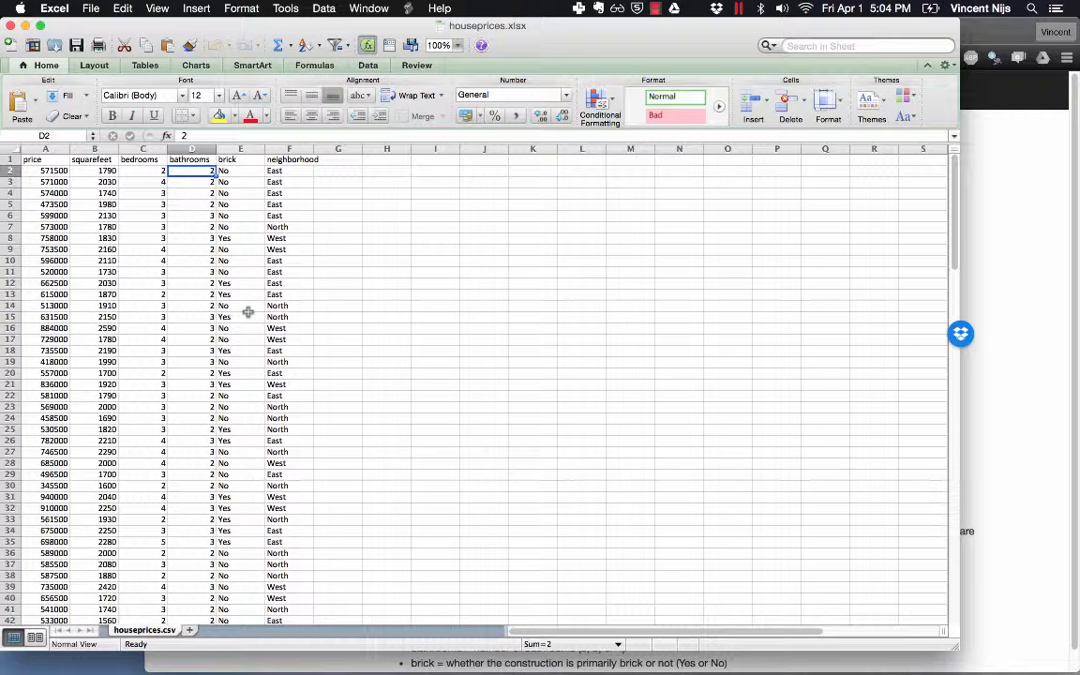
pyautogui.click(983, 194)
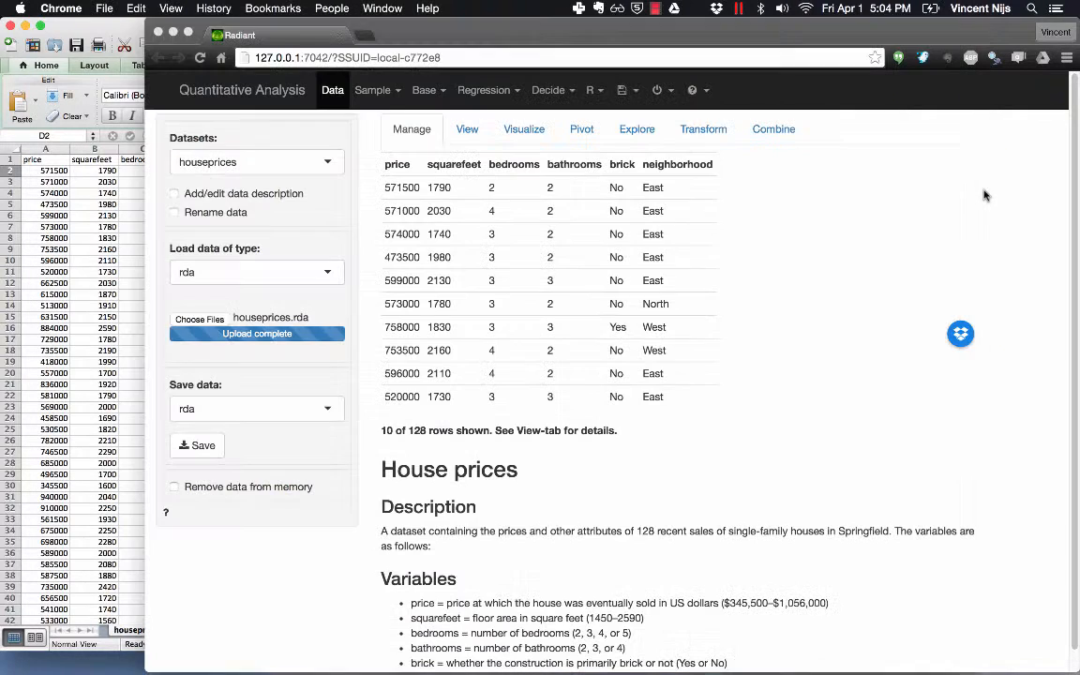
pyautogui.click(96, 214)
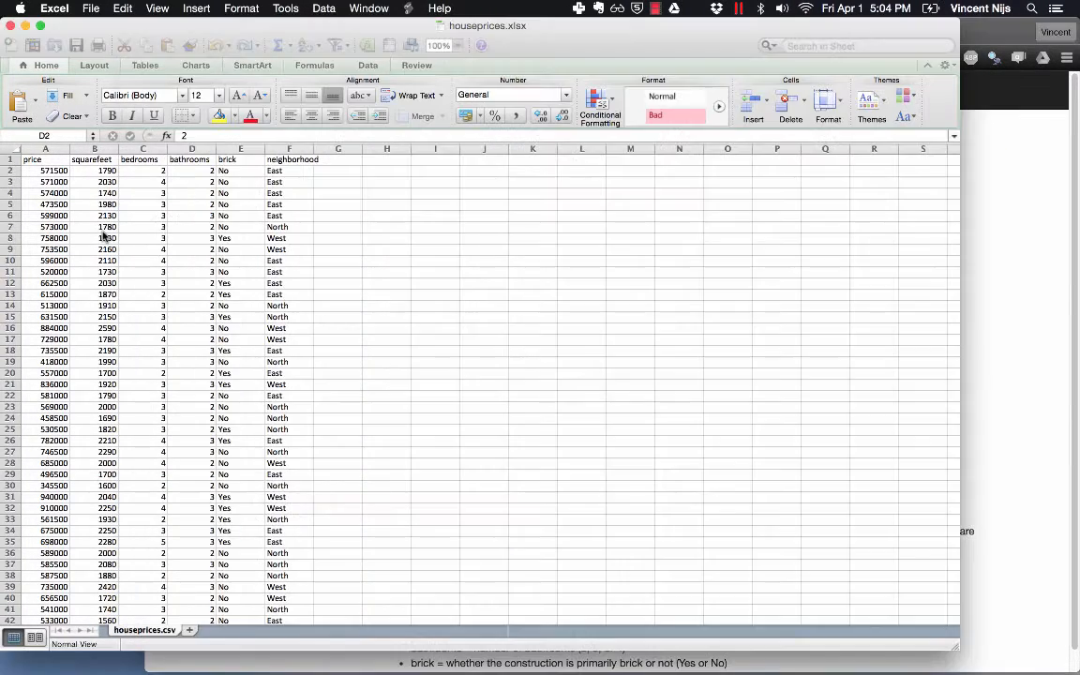
# Look through the file formats offered for saving the workbook under another type, including the CSV variants, and leave without saving
pyautogui.press('super+shift+s')
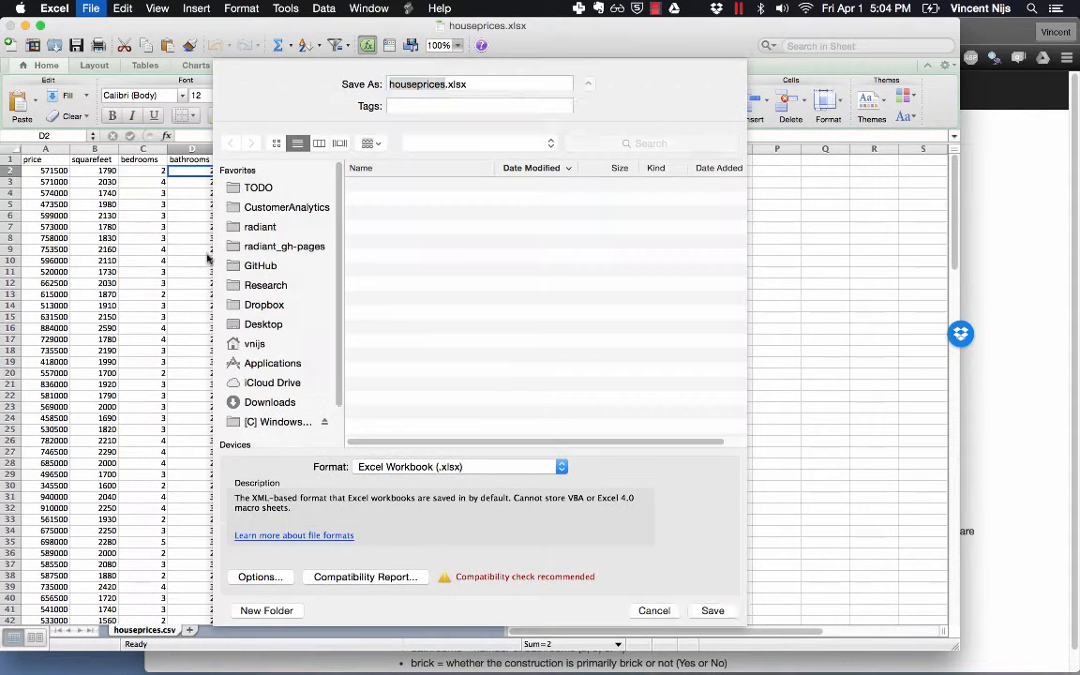
pyautogui.click(473, 467)
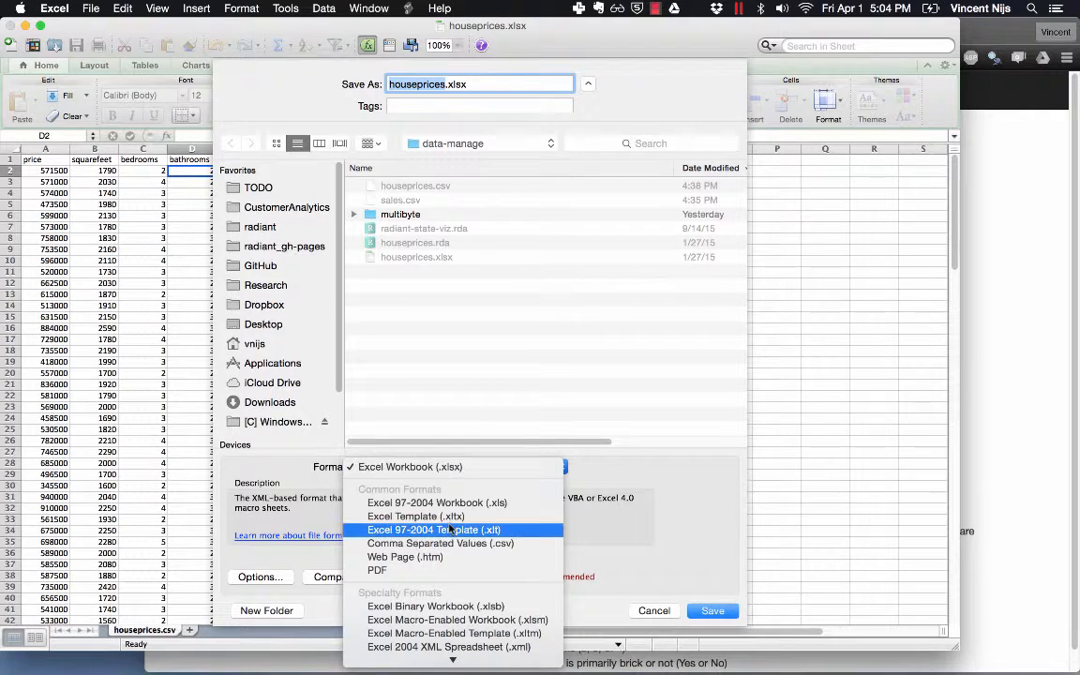
pyautogui.scroll(-5, 451, 530)
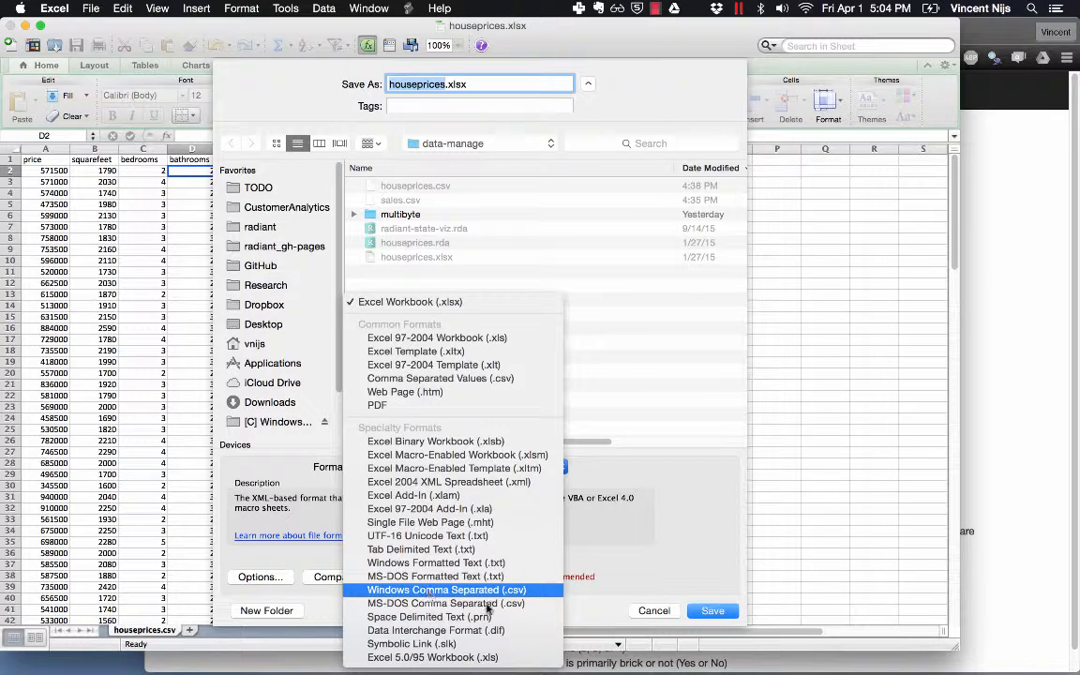
pyautogui.click(647, 610)
pyautogui.click(649, 611)
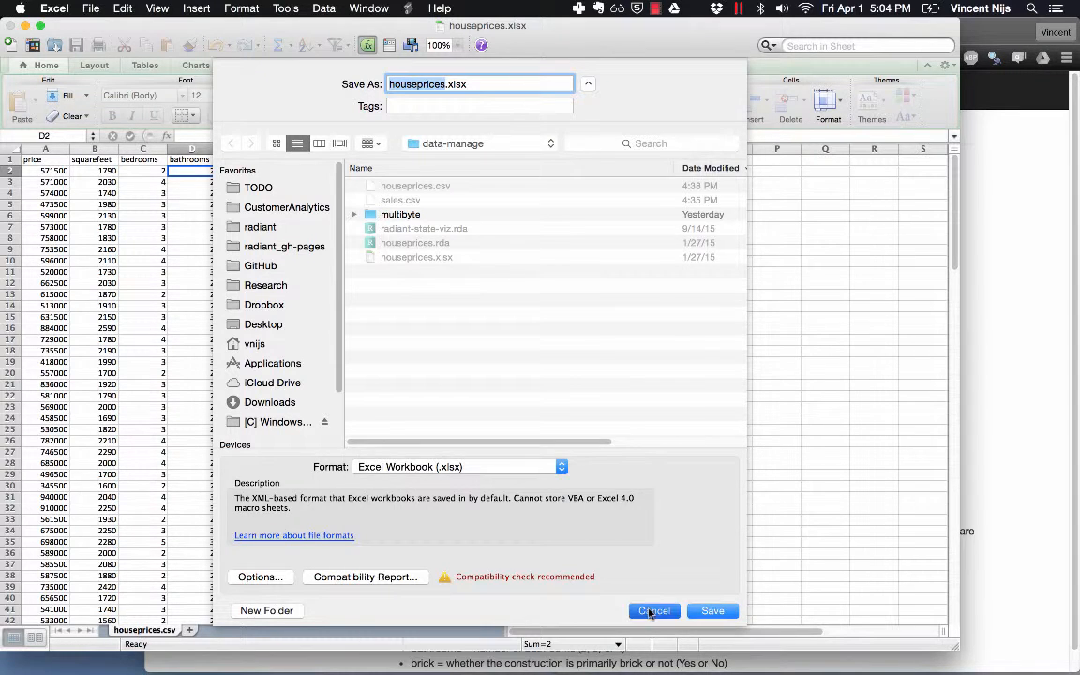
# Switch to Radiant and load sales.csv from the data-manage folder as csv data
pyautogui.click(986, 450)
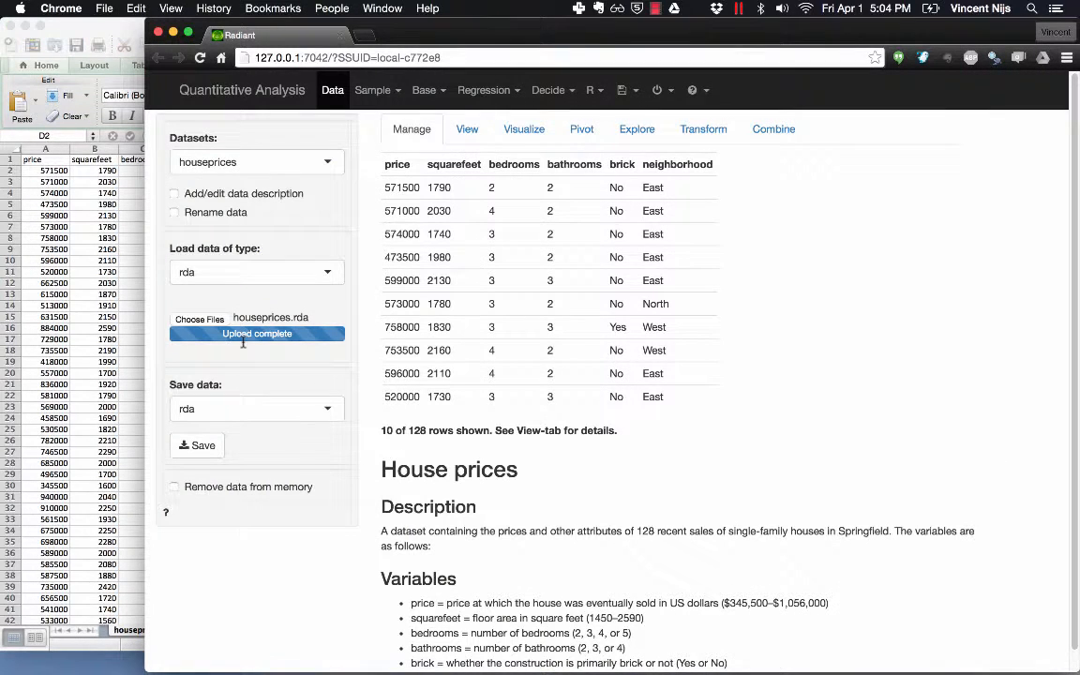
pyautogui.click(227, 281)
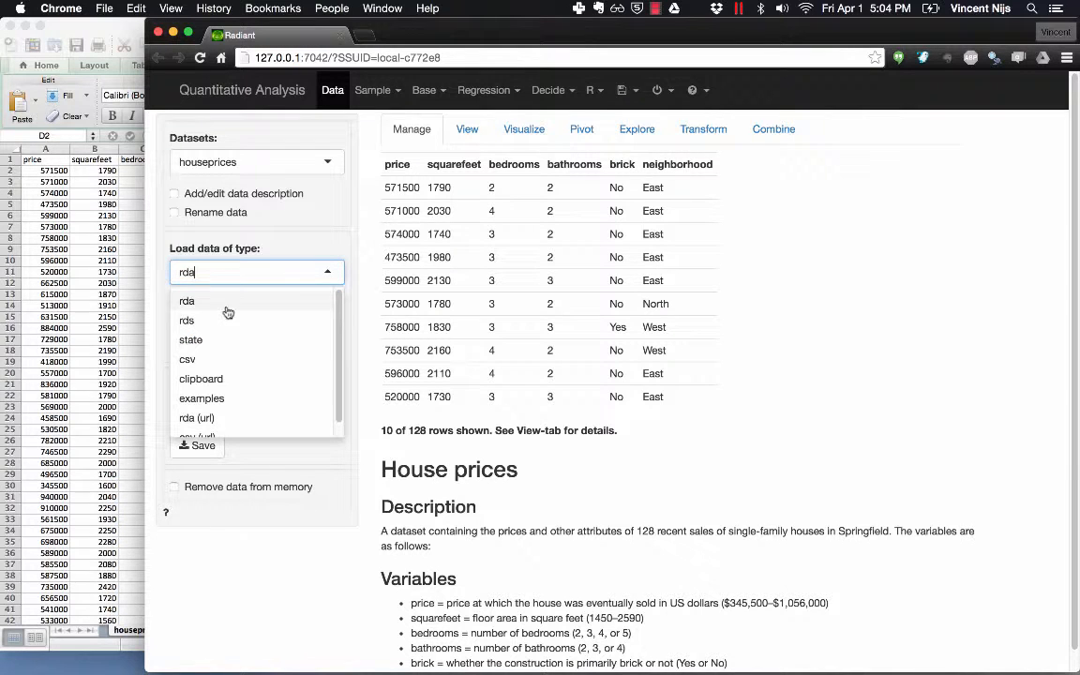
pyautogui.click(205, 362)
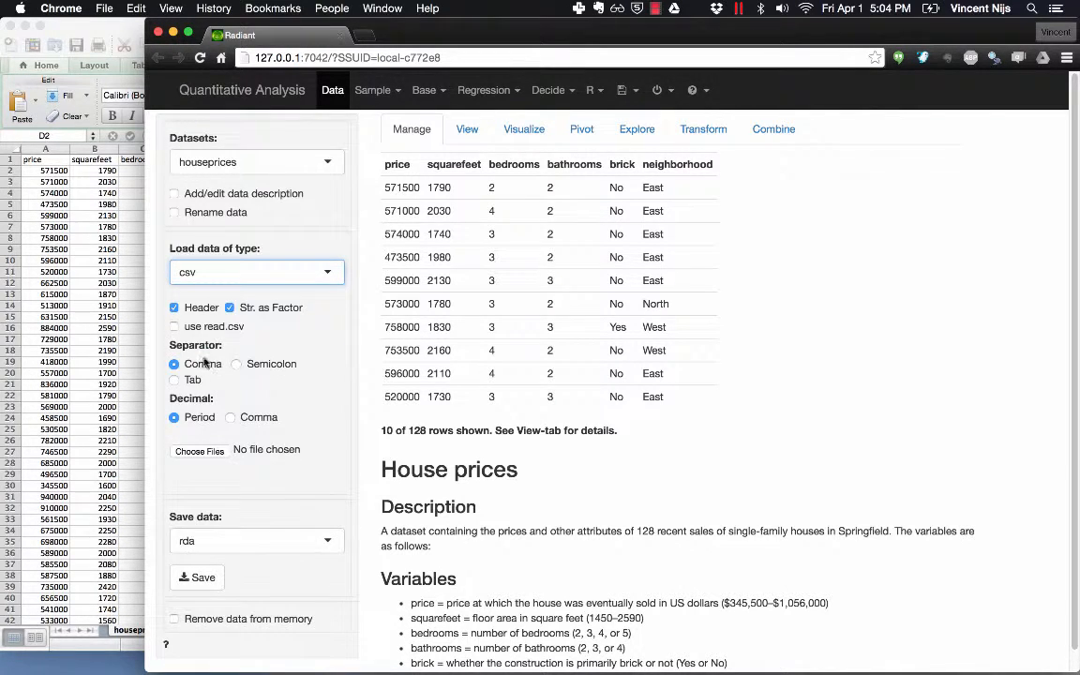
pyautogui.click(199, 452)
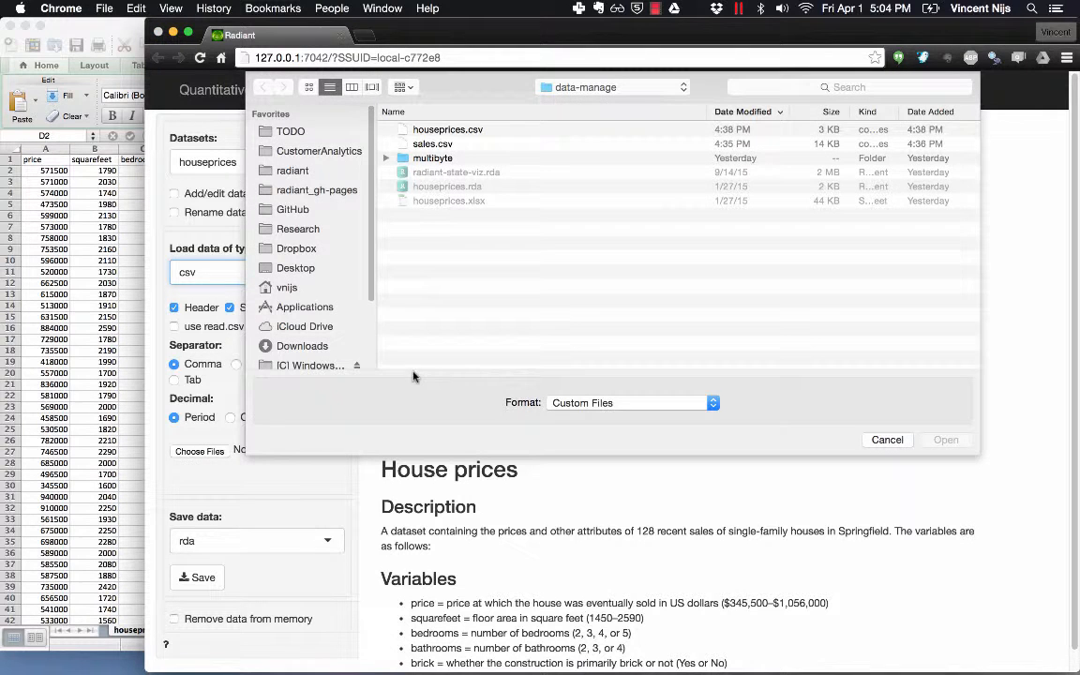
pyautogui.doubleClick(431, 145)
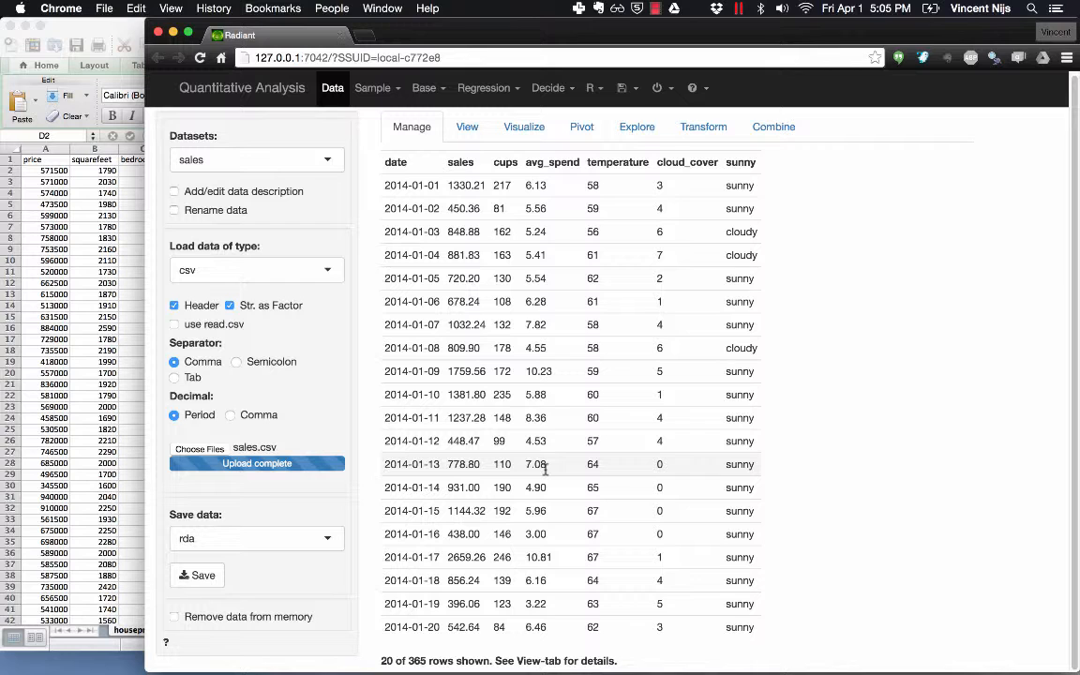
# Switch to the houseprices.xlsx workbook in Excel and copy the whole house price table, including its header row
pyautogui.click(42, 207)
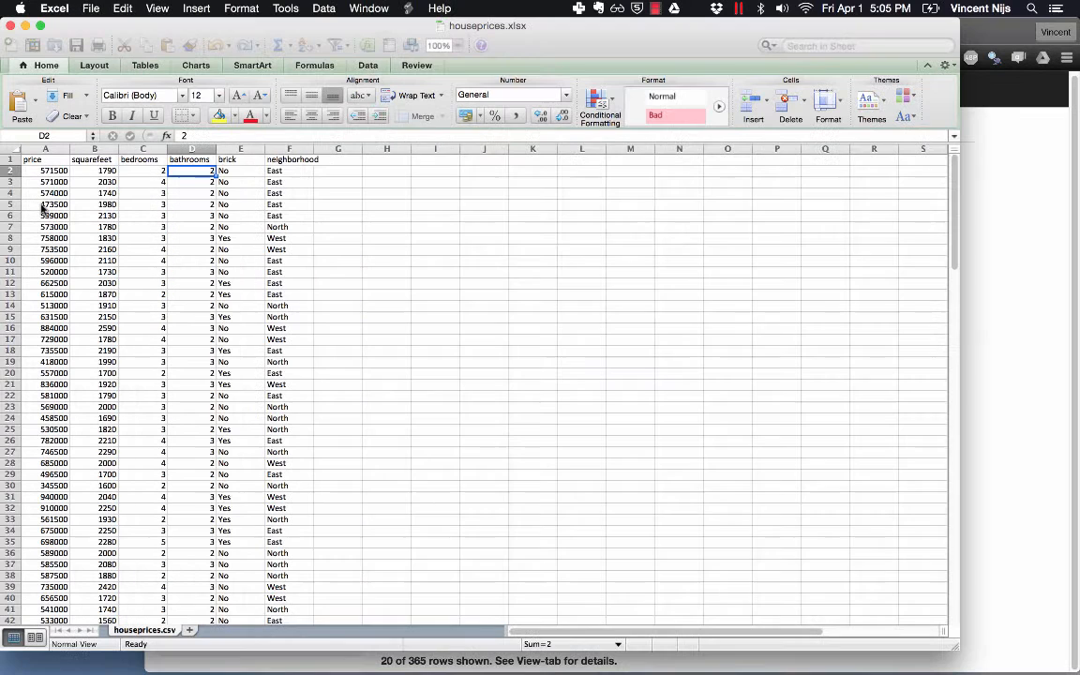
pyautogui.click(52, 161)
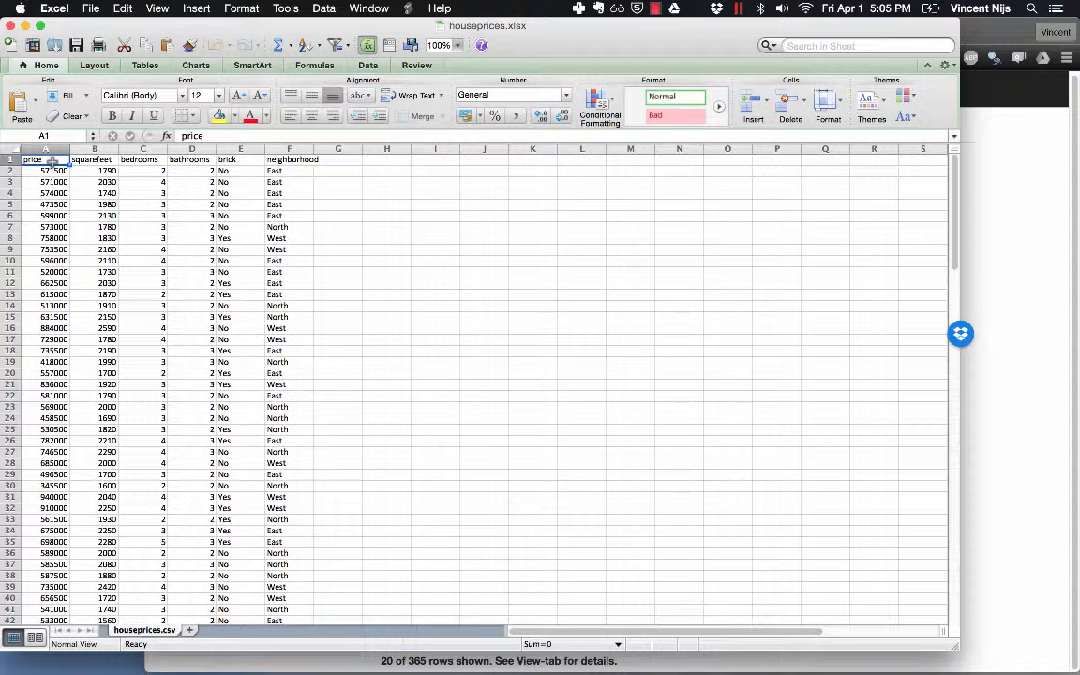
pyautogui.press('super+shift+Down')
pyautogui.press('super+shift+Right')
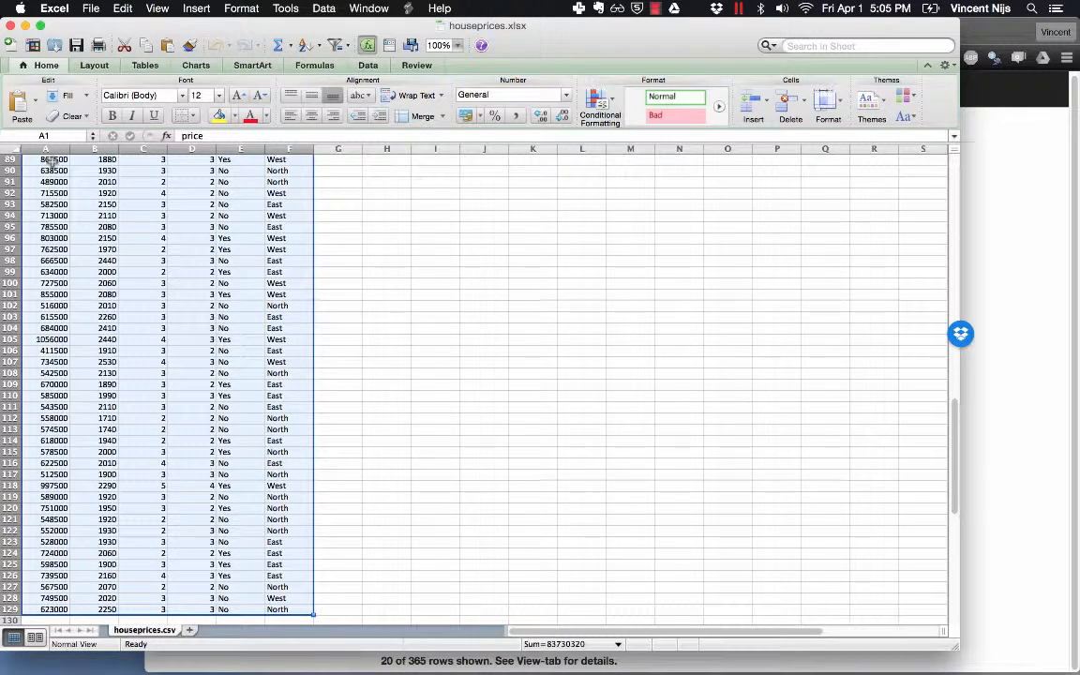
pyautogui.press('super+c')
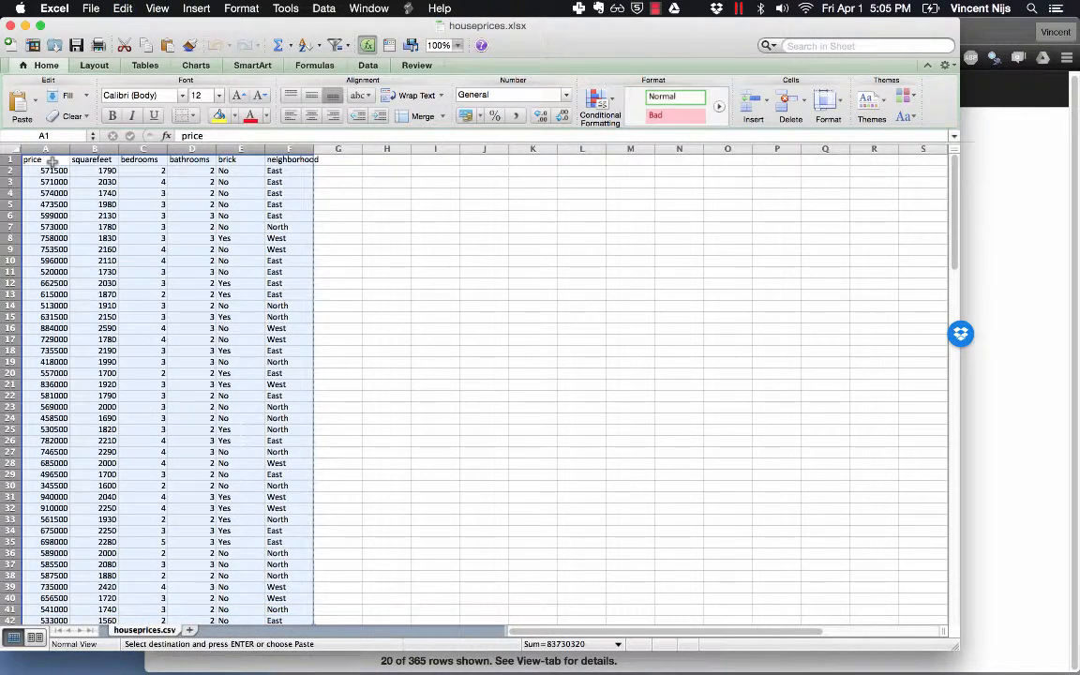
# Switch back to Radiant and load the copied house price table as clipboard data
pyautogui.click(1017, 295)
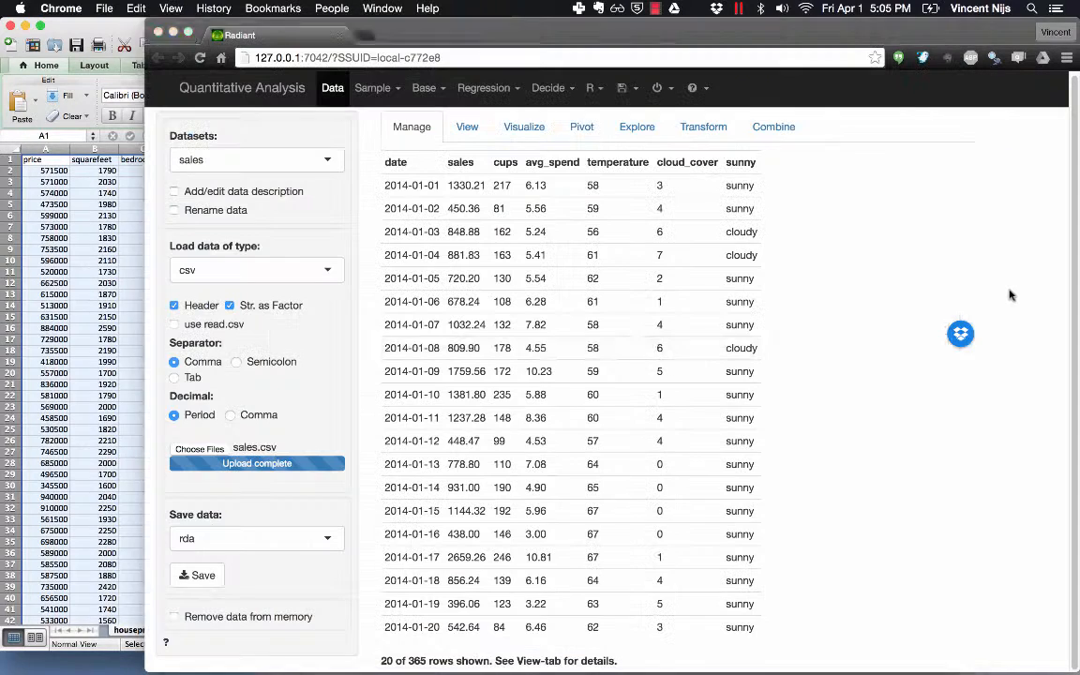
pyautogui.click(245, 270)
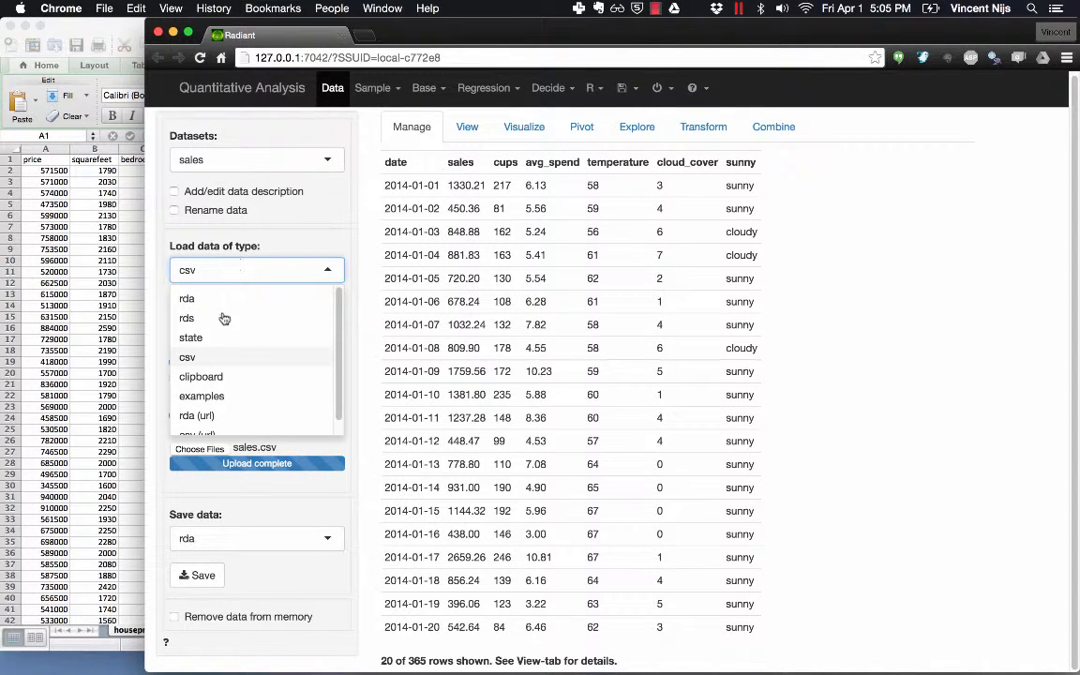
pyautogui.click(204, 378)
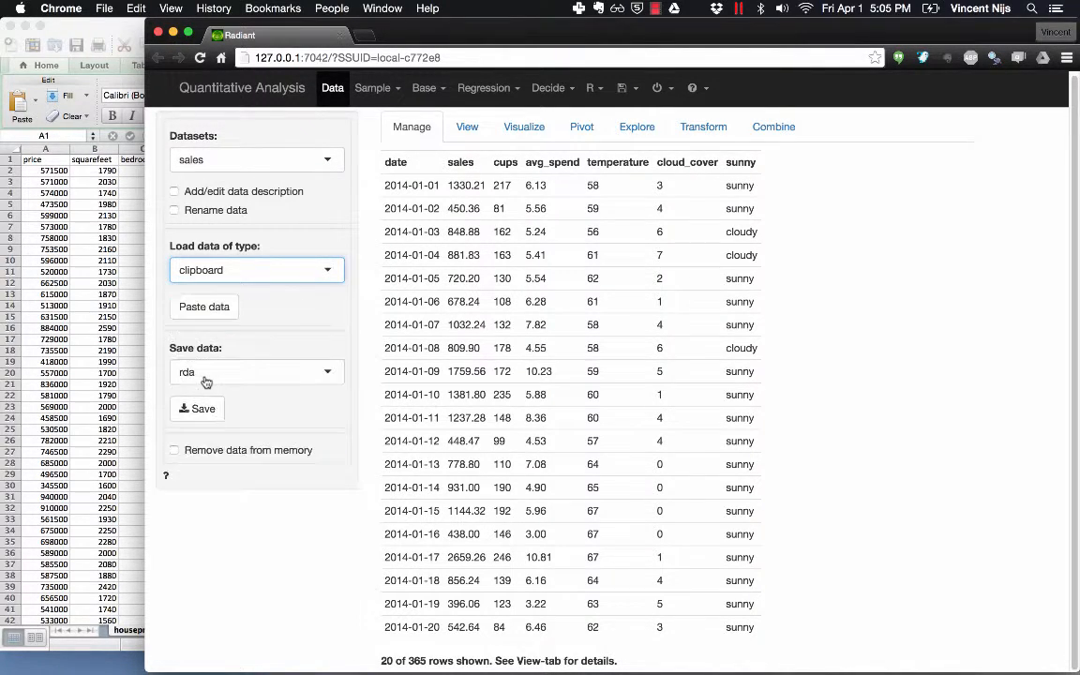
pyautogui.click(206, 308)
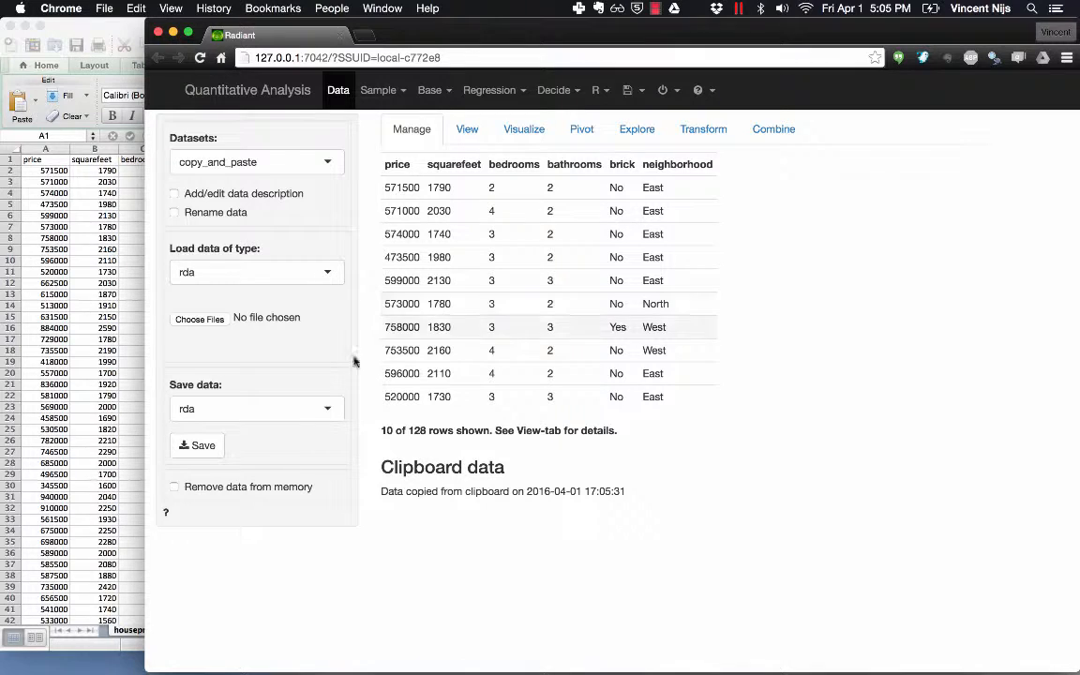
pyautogui.click(238, 409)
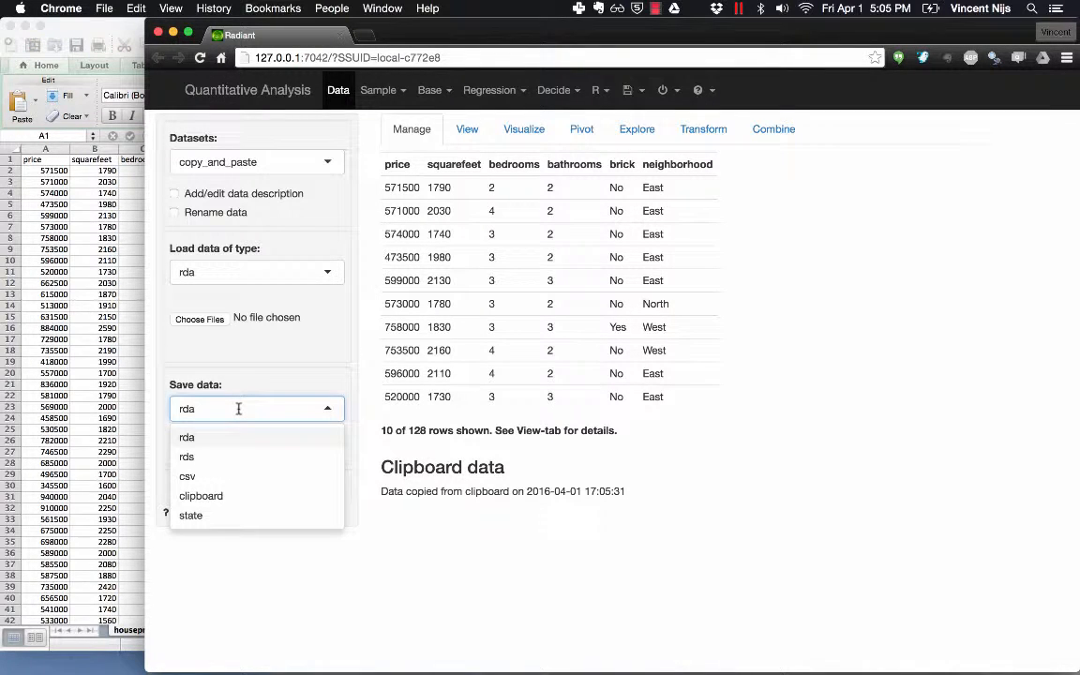
pyautogui.click(225, 345)
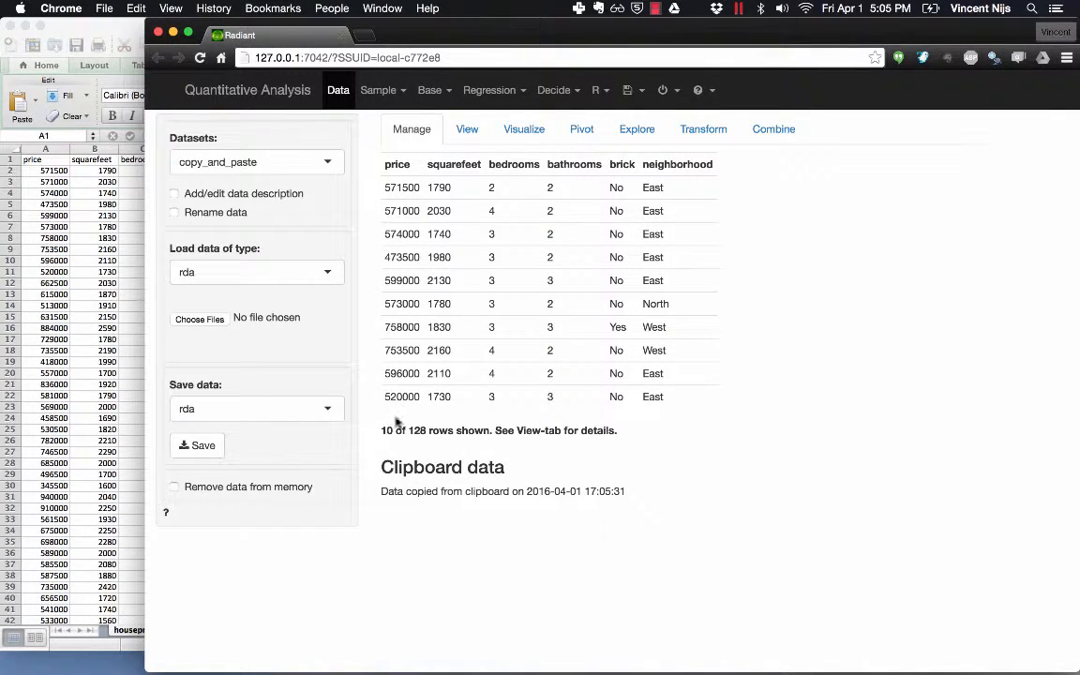
# Open the pasted dataset's description for editing, add a blank line below the clipboard text, and update the description
pyautogui.click(200, 198)
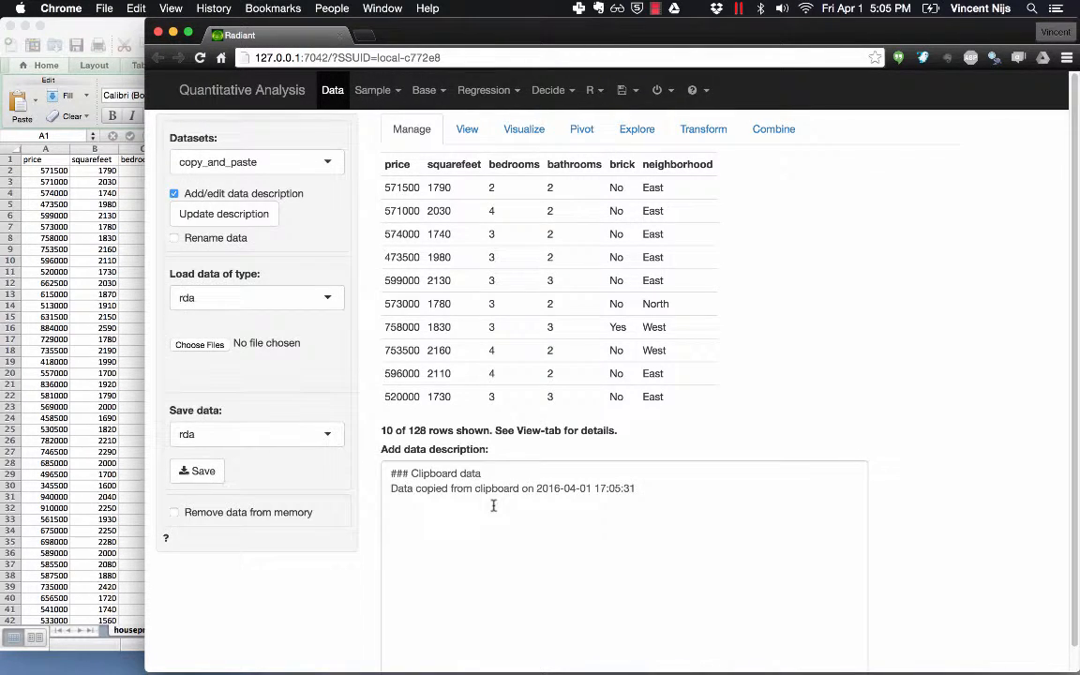
pyautogui.click(647, 491)
pyautogui.press('Return')
pyautogui.press('Return')
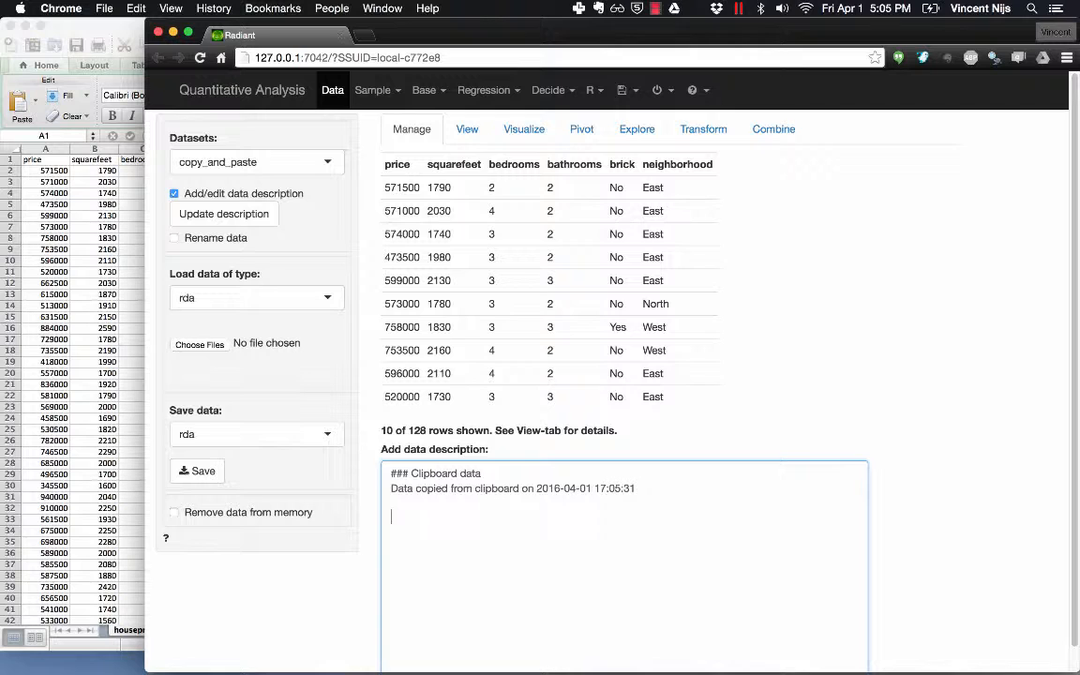
pyautogui.click(240, 213)
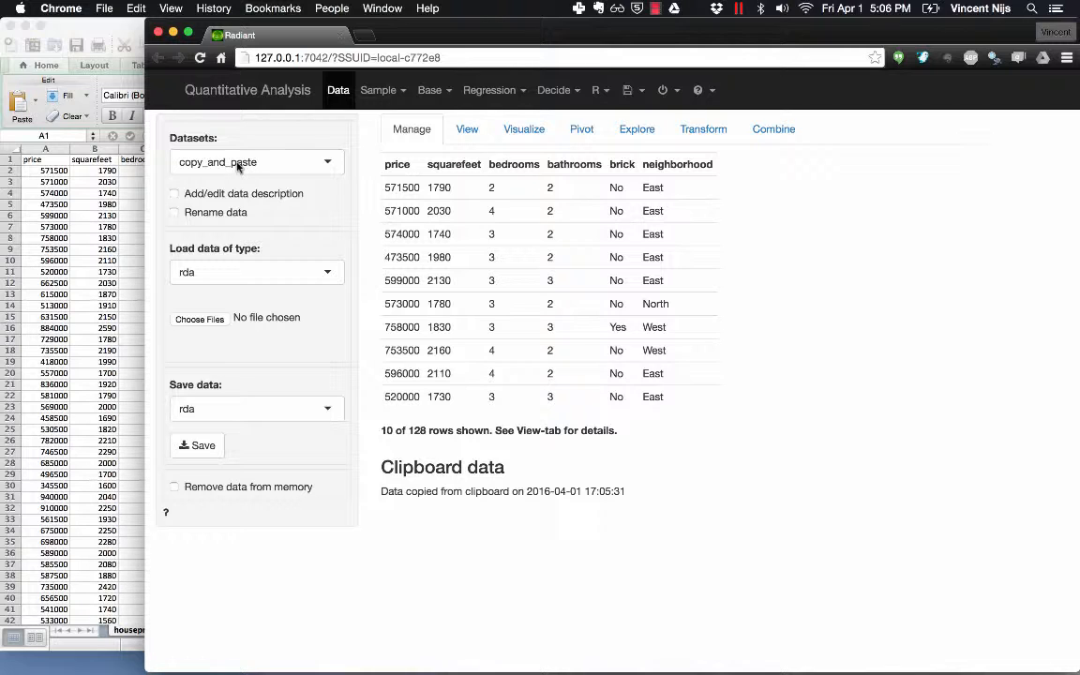
# Rename the copy_and_paste dataset as houseprices
pyautogui.click(211, 214)
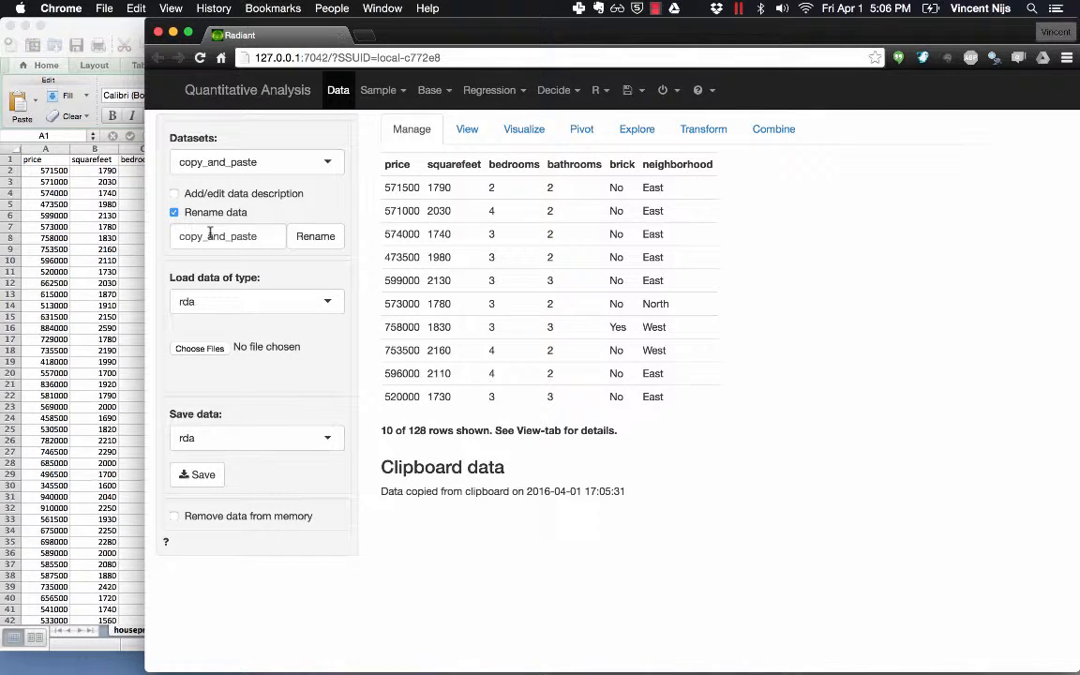
pyautogui.doubleClick(210, 236)
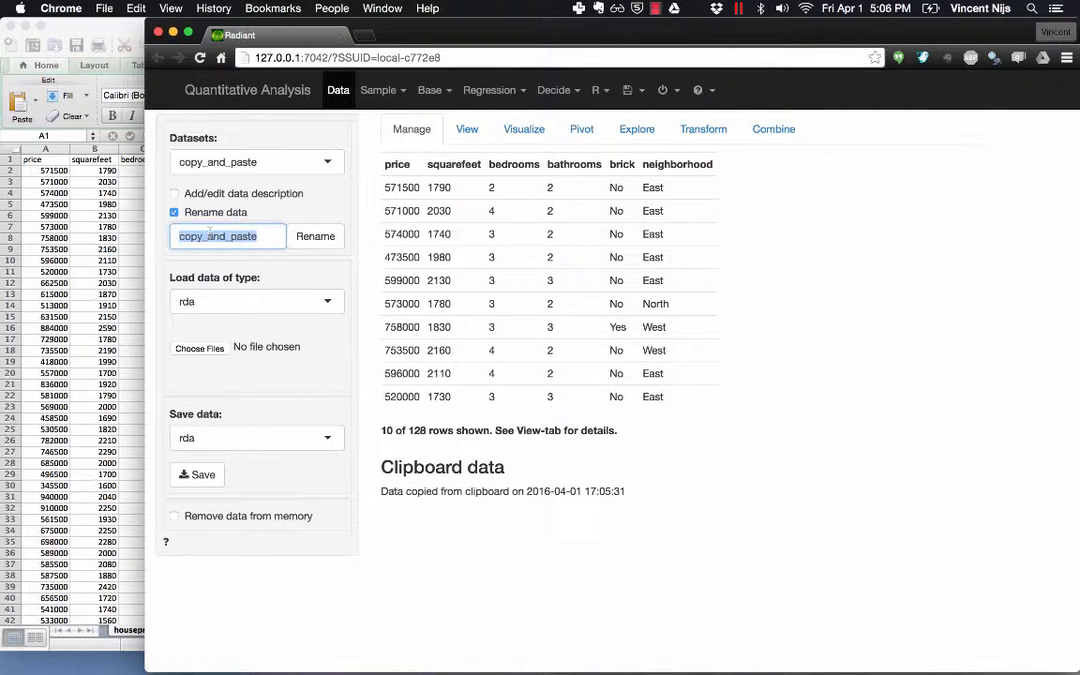
pyautogui.write('housepirces')
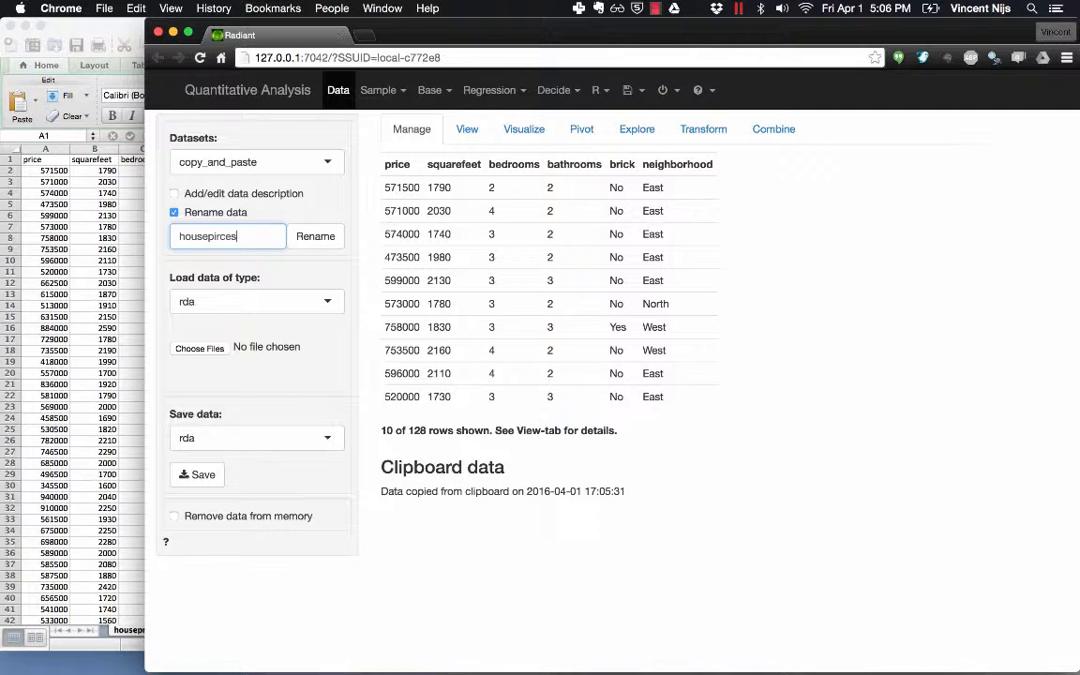
pyautogui.press('BackSpace')
pyautogui.press('BackSpace')
pyautogui.press('BackSpace')
pyautogui.press('BackSpace')
pyautogui.press('BackSpace')
pyautogui.write('rices')
pyautogui.click(312, 241)
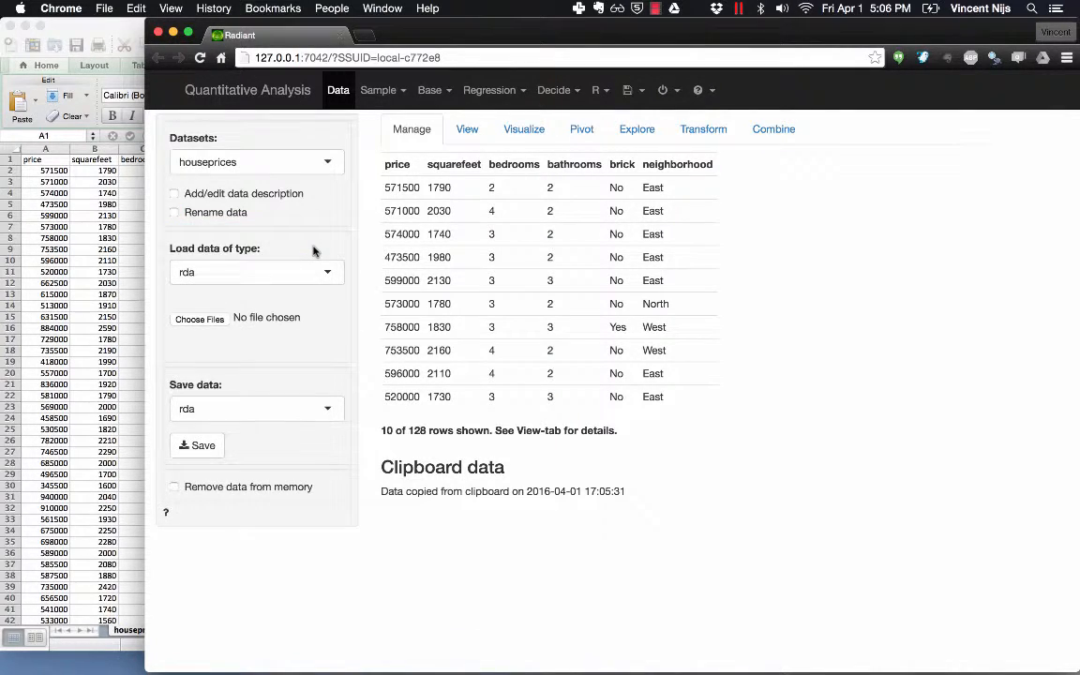
# Select the sales dataset and copy its data to the clipboard
pyautogui.click(212, 410)
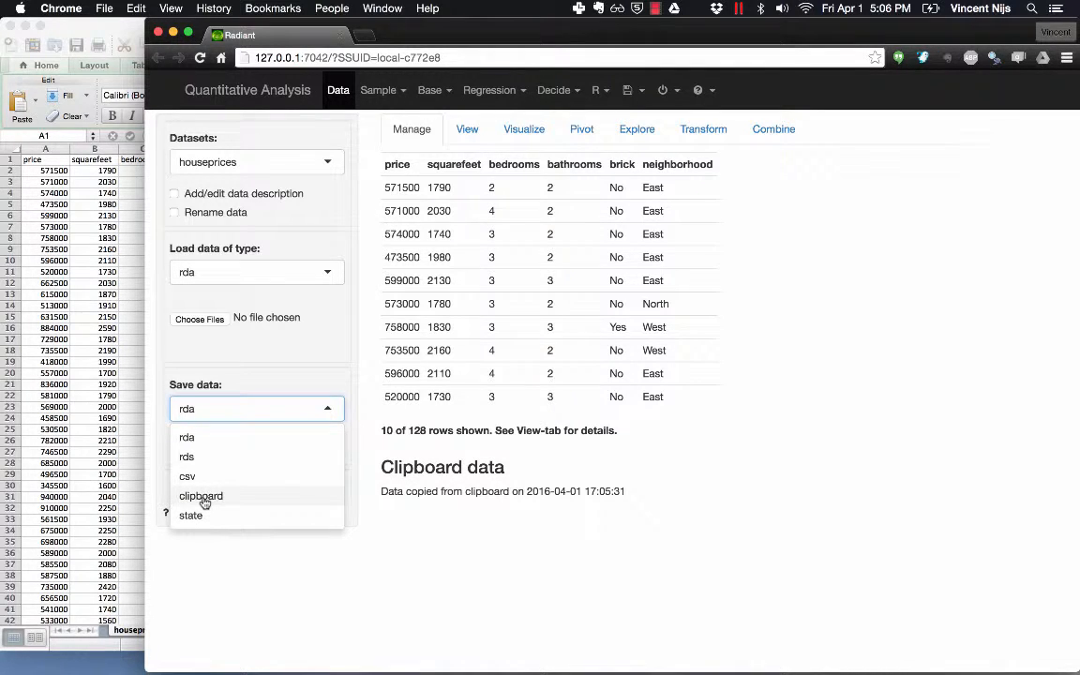
pyautogui.click(260, 161)
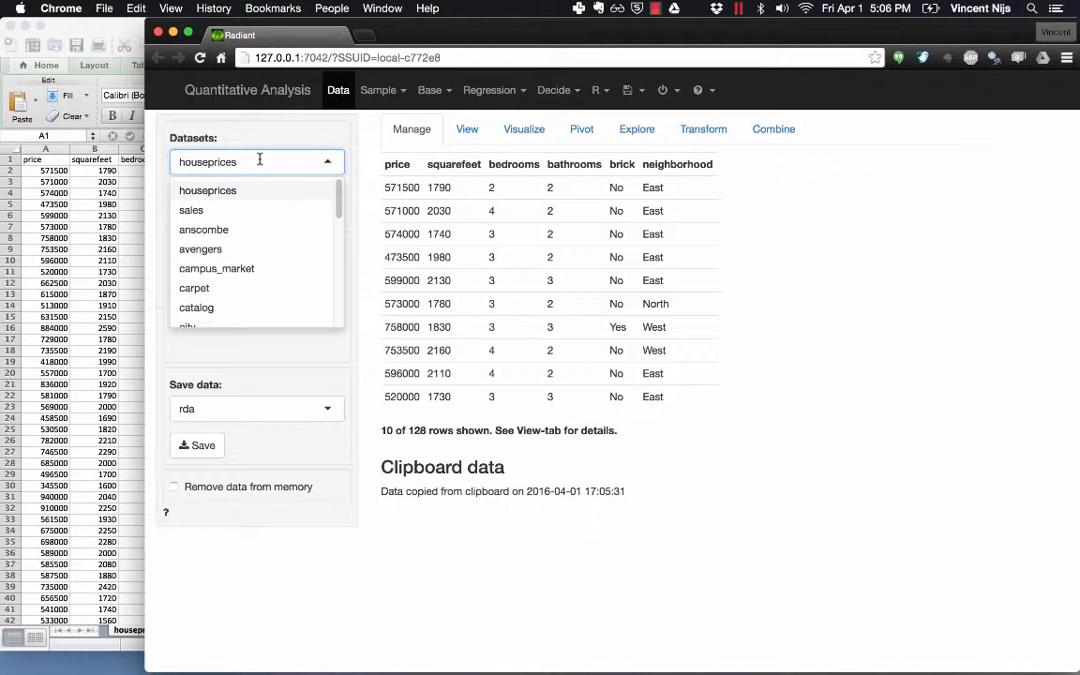
pyautogui.click(192, 211)
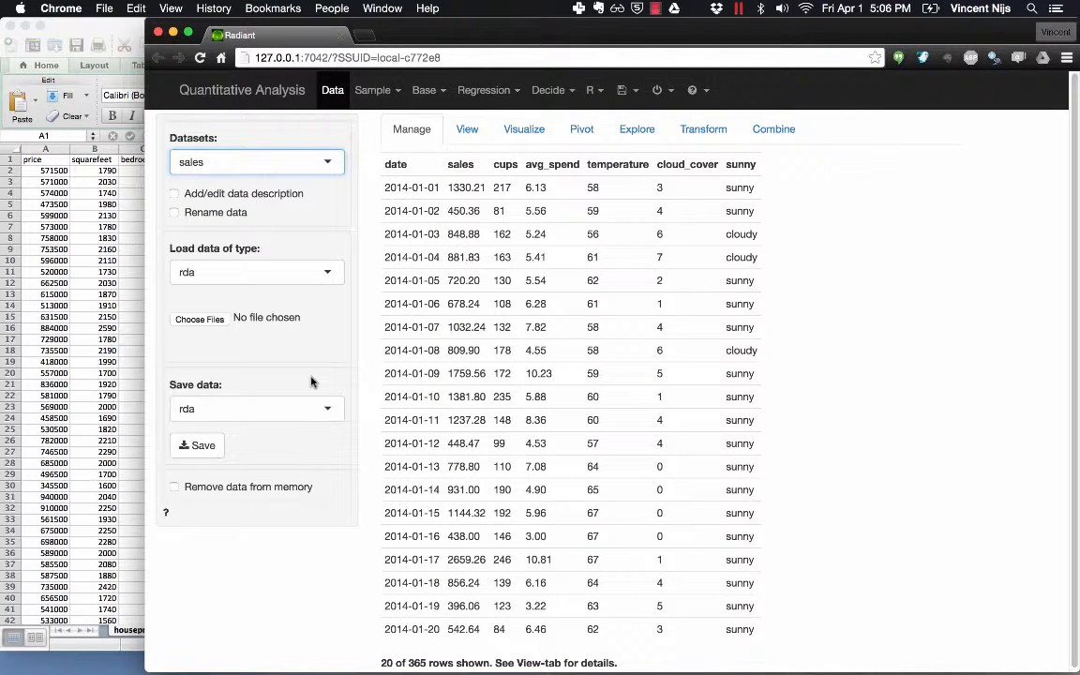
pyautogui.click(223, 416)
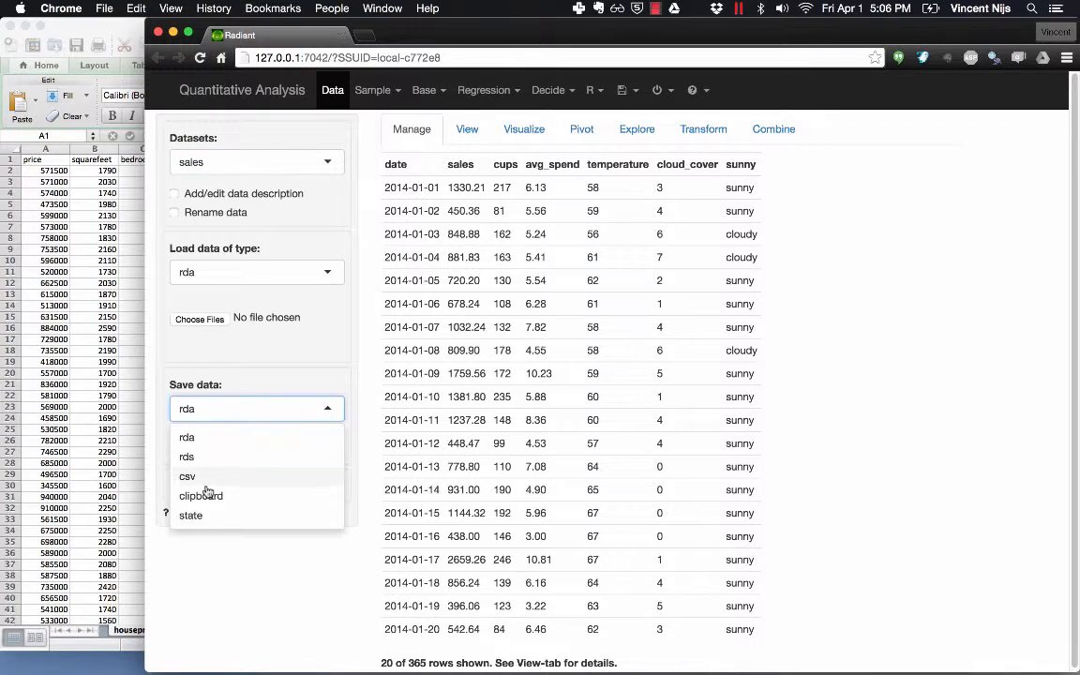
pyautogui.click(204, 497)
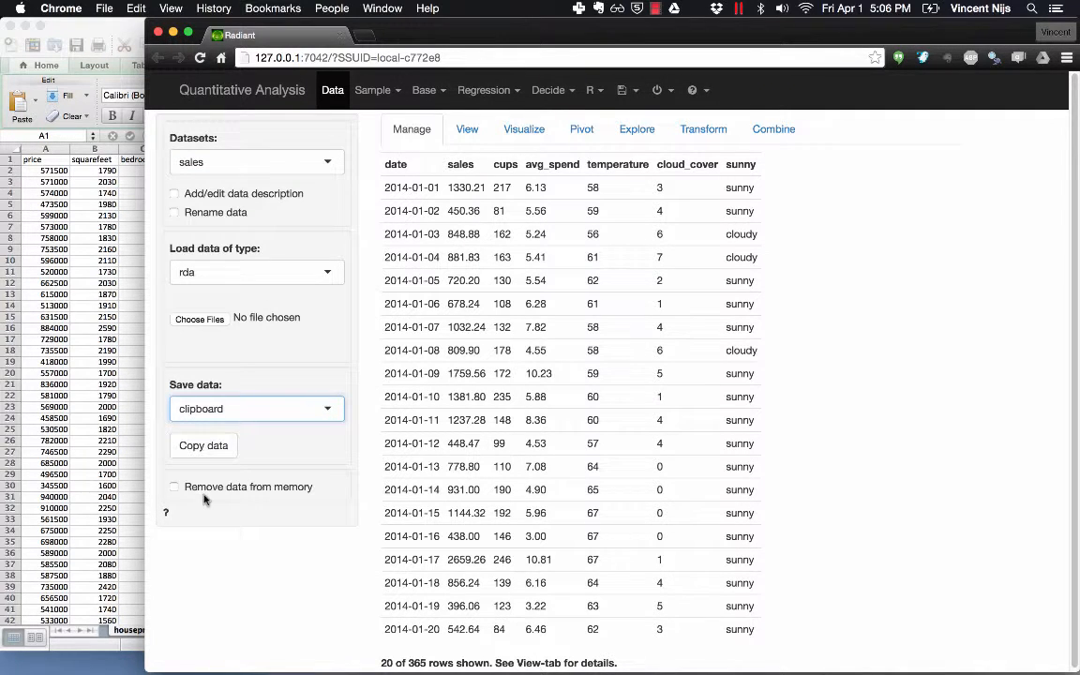
pyautogui.click(208, 447)
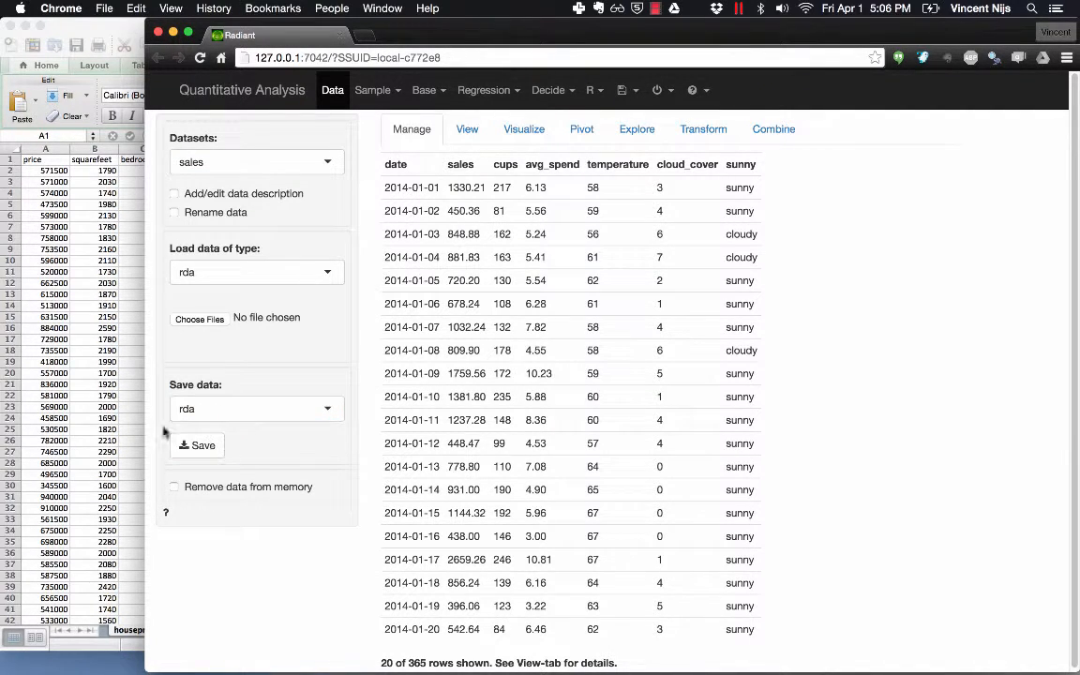
# Paste the sales data into a new sheet of the houseprices.xlsx workbook in Excel, and return to Radiant
pyautogui.click(100, 388)
pyautogui.click(189, 630)
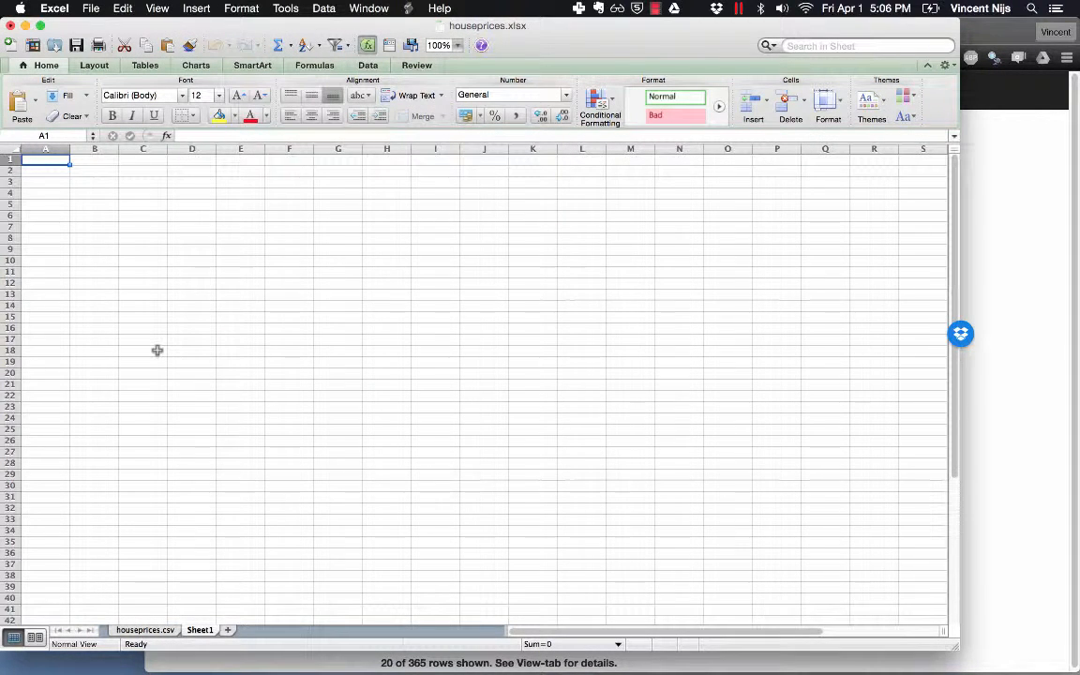
pyautogui.press('super+v')
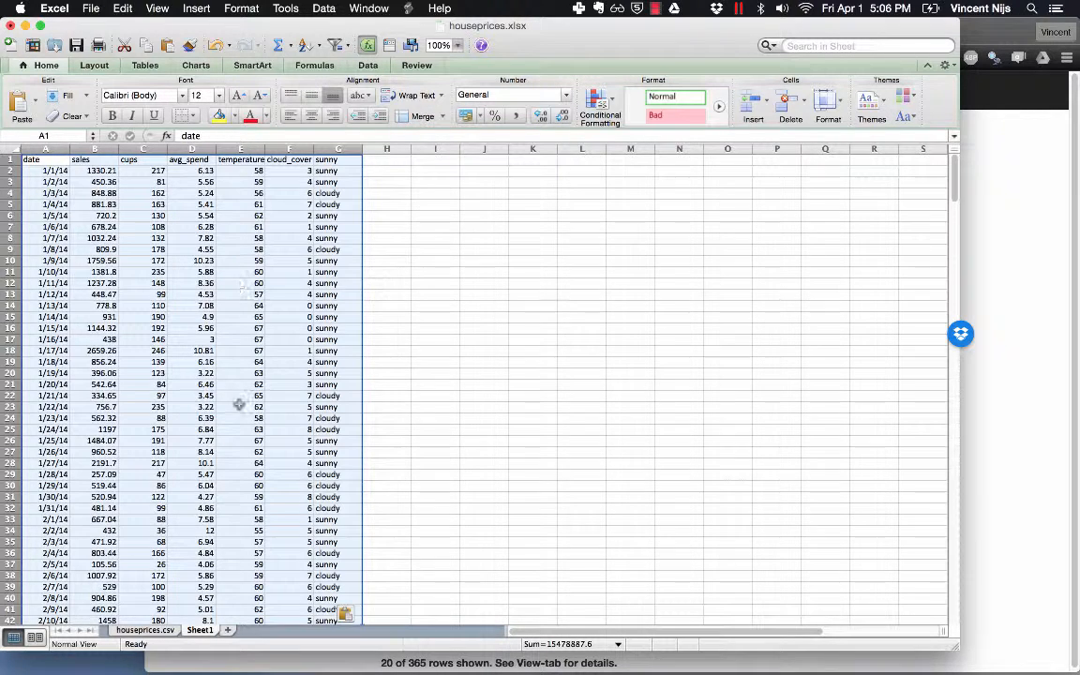
pyautogui.click(1067, 178)
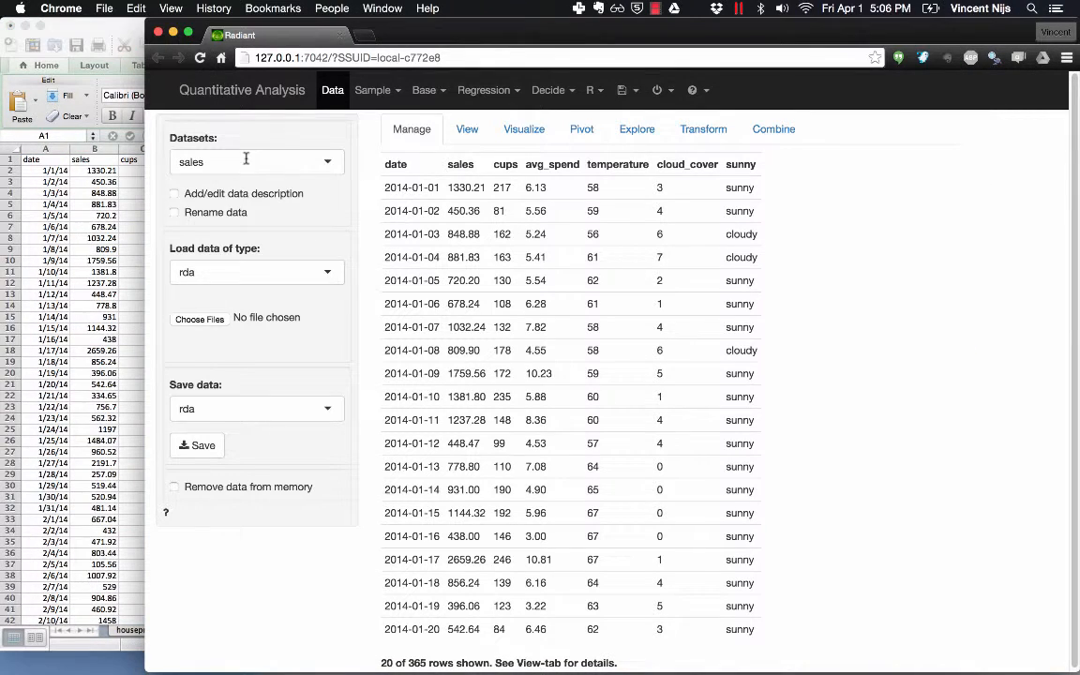
# Select the direct_marketing dataset and copy its data to the clipboard
pyautogui.click(244, 161)
pyautogui.scroll(-4, 242, 262)
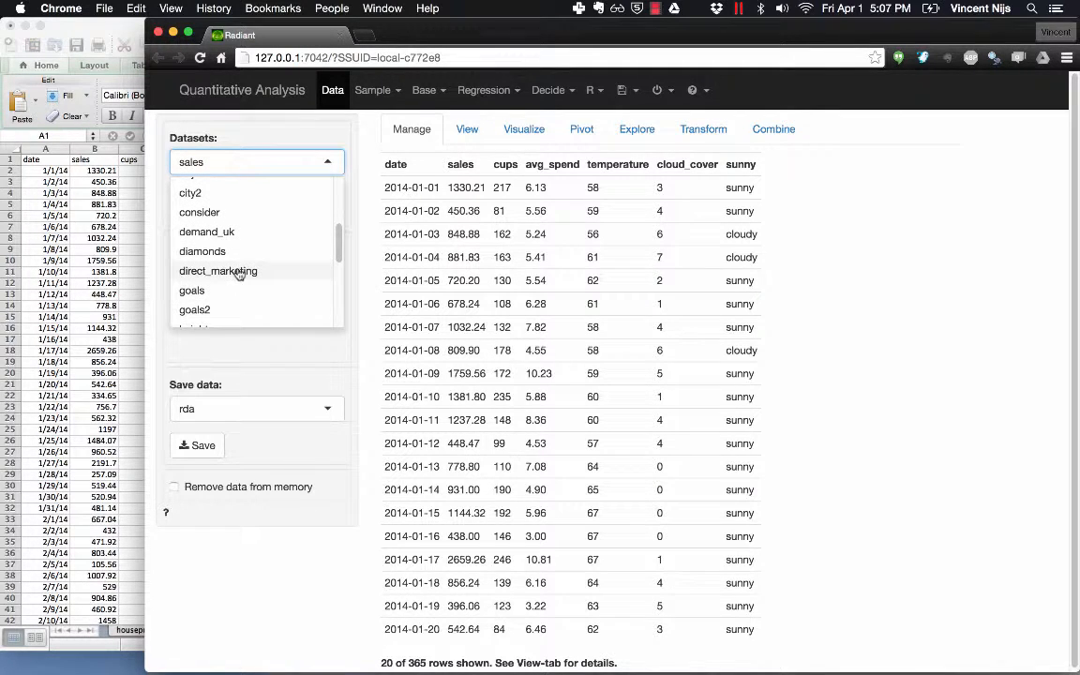
pyautogui.click(239, 272)
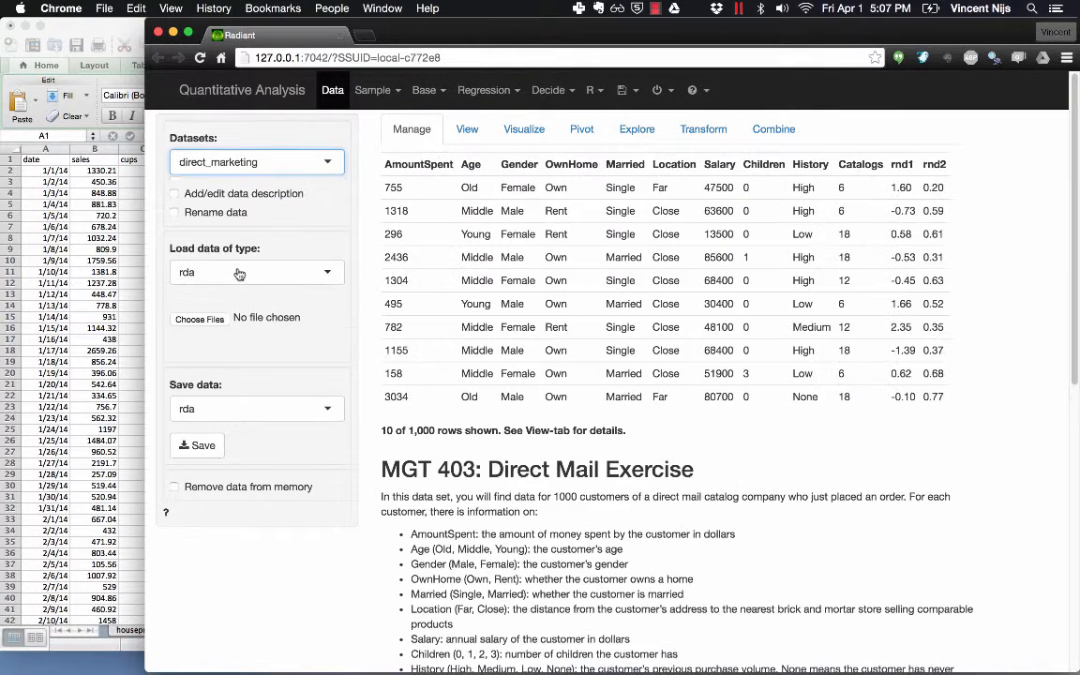
pyautogui.click(223, 409)
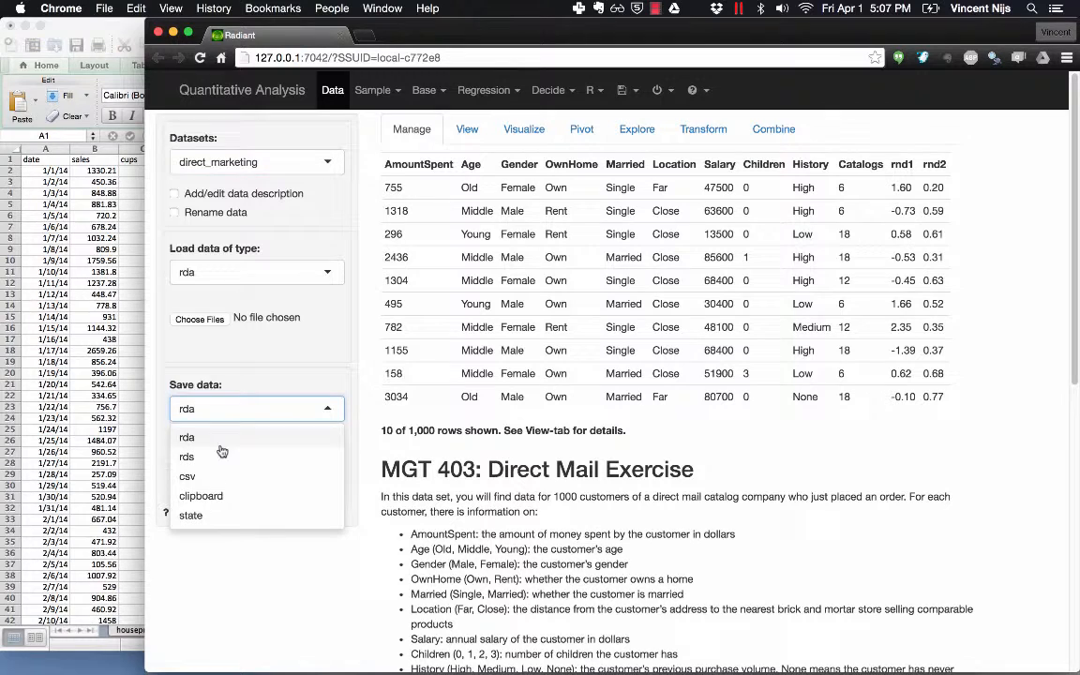
pyautogui.click(200, 495)
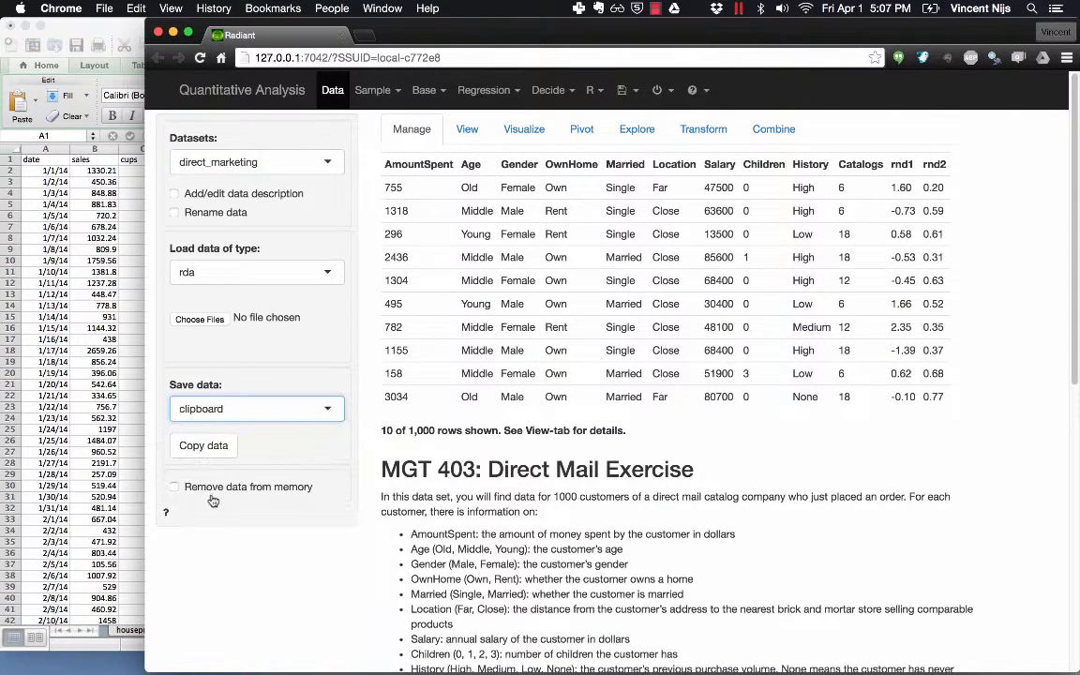
pyautogui.click(200, 444)
# Switch to Excel, paste the direct_marketing data into another new sheet of houseprices.xlsx, and return to Radiant
pyautogui.click(108, 429)
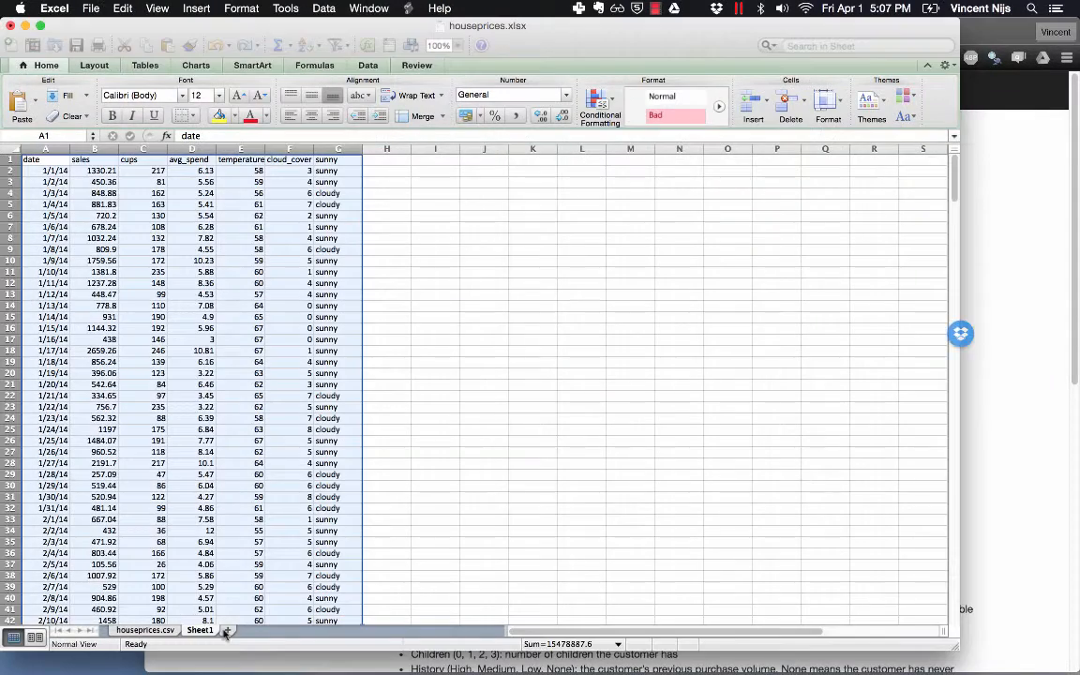
pyautogui.click(229, 630)
pyautogui.press('super+v')
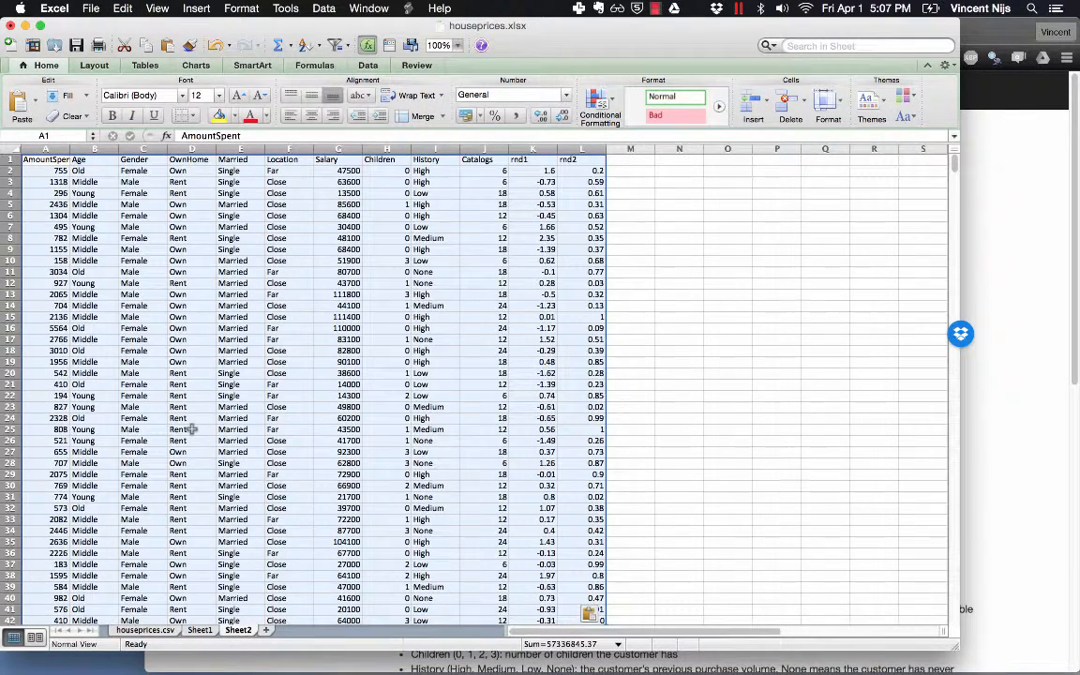
pyautogui.click(1007, 296)
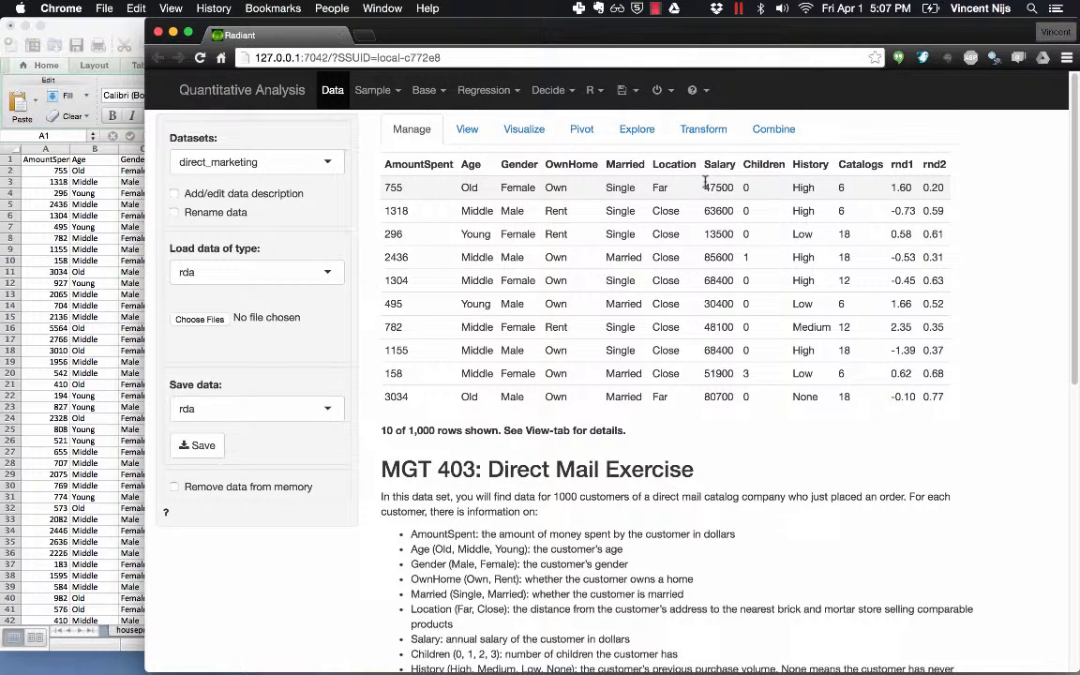
pyautogui.click(667, 94)
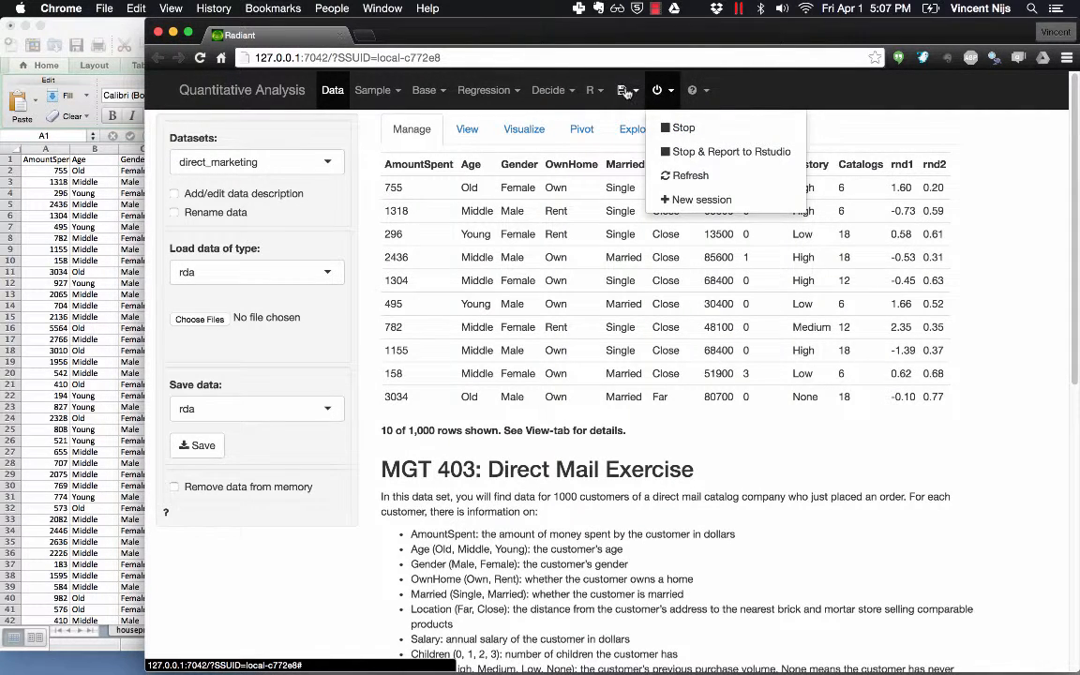
pyautogui.click(624, 91)
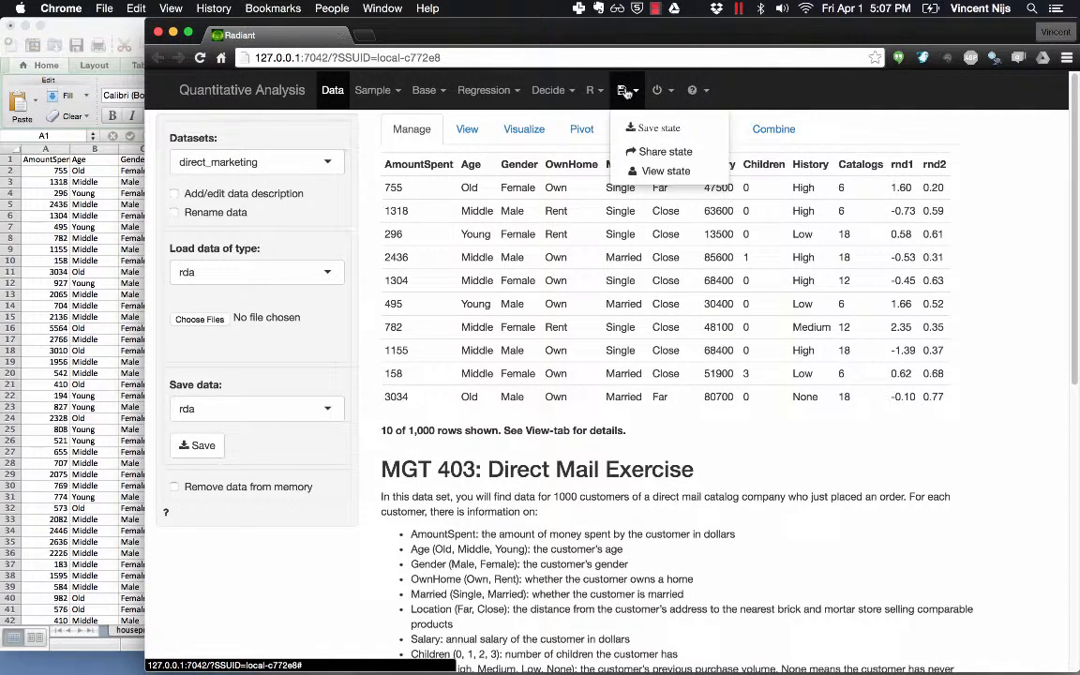
pyautogui.click(667, 130)
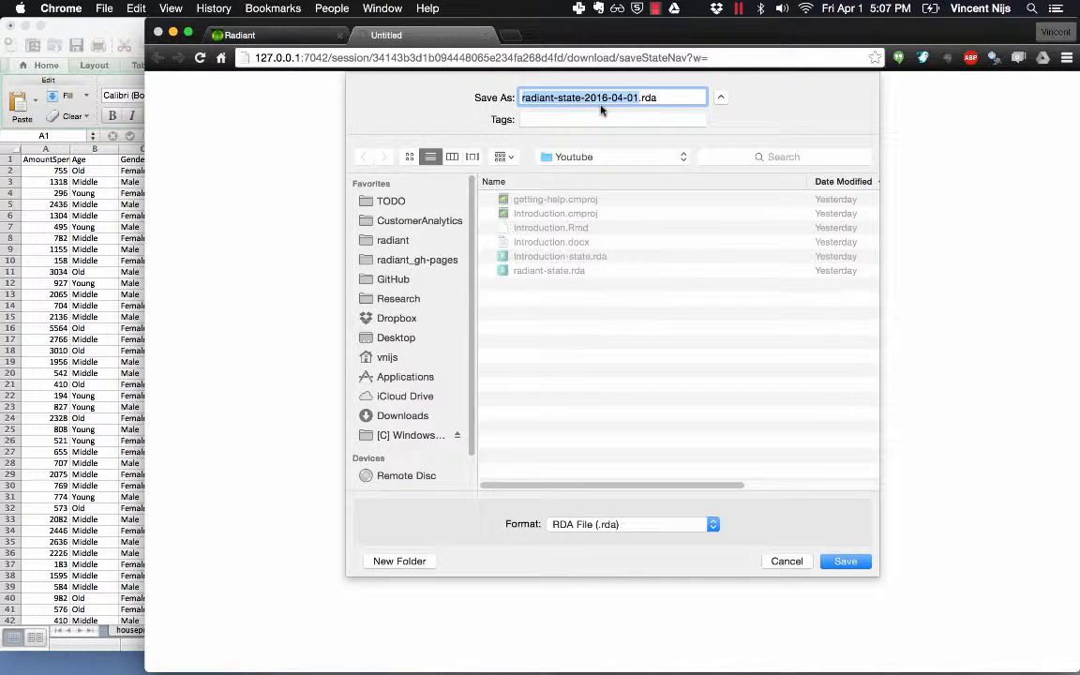
pyautogui.press('BackSpace')
pyautogui.write('my')
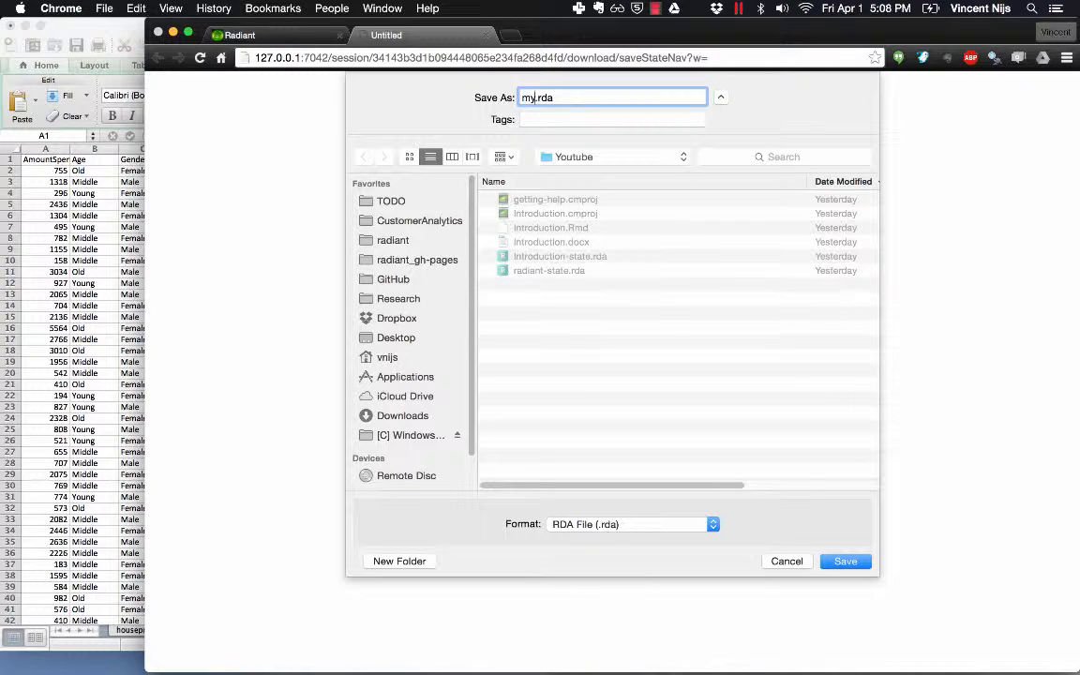
pyautogui.write('files-state')
pyautogui.click(791, 562)
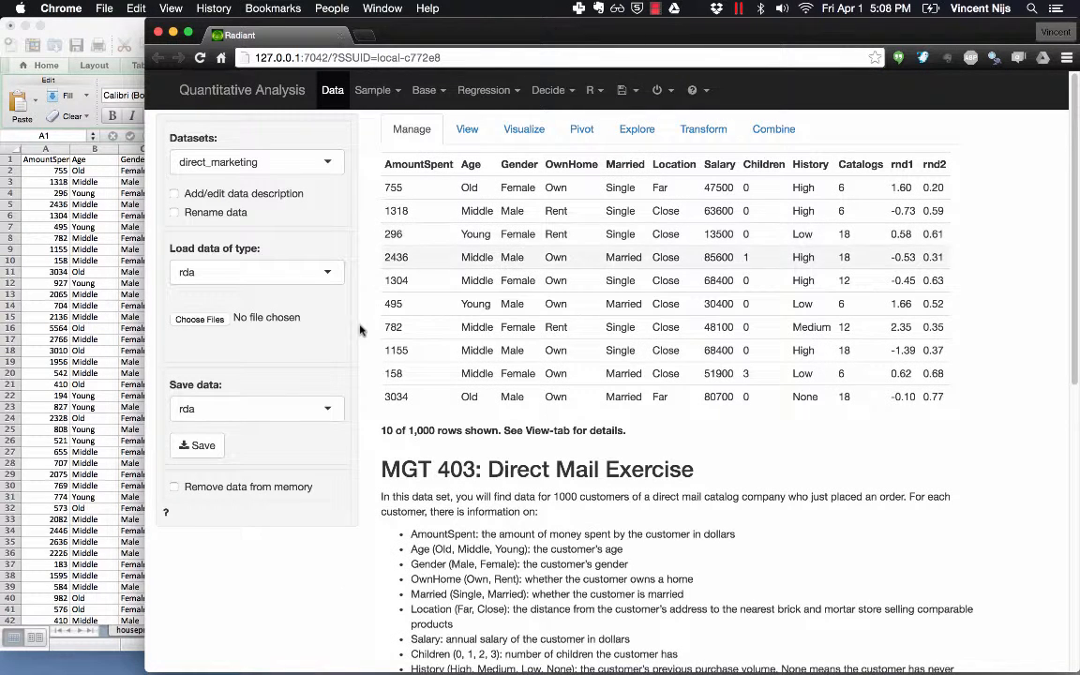
# Look over the available save formats and the R report editor, and return to the data management page
pyautogui.click(248, 409)
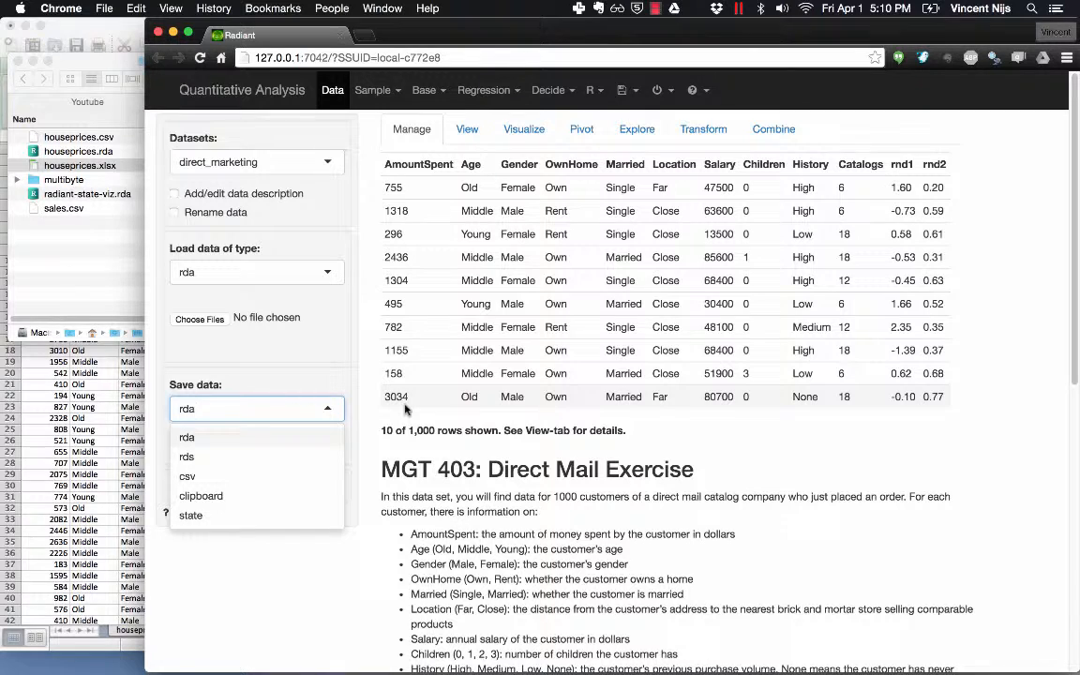
pyautogui.click(462, 338)
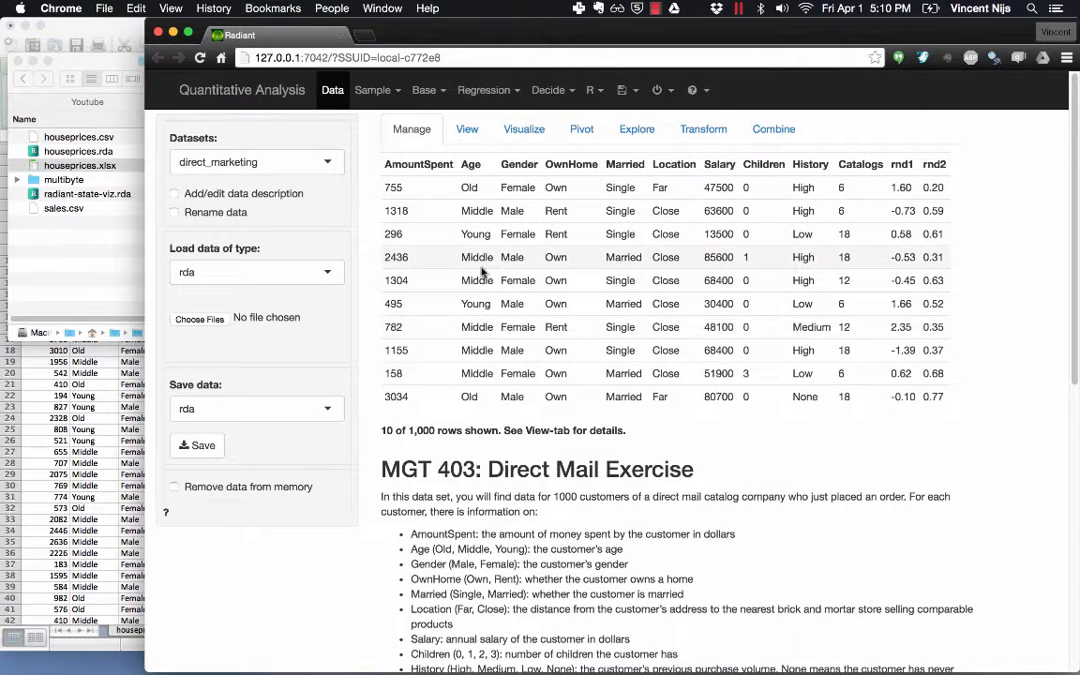
pyautogui.click(591, 90)
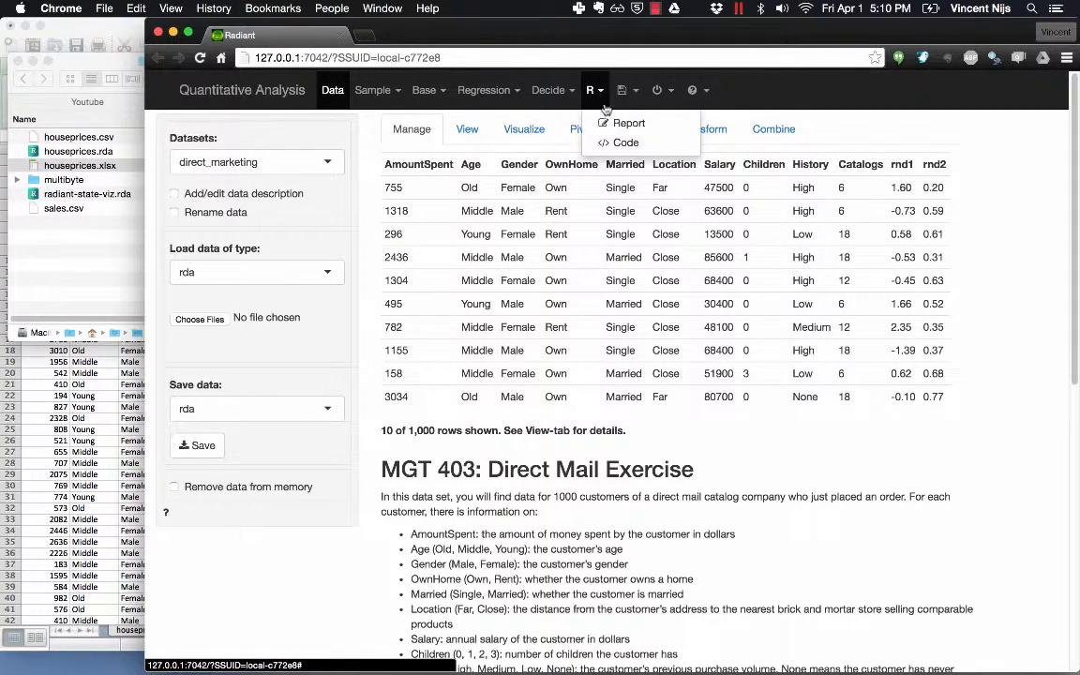
pyautogui.click(625, 124)
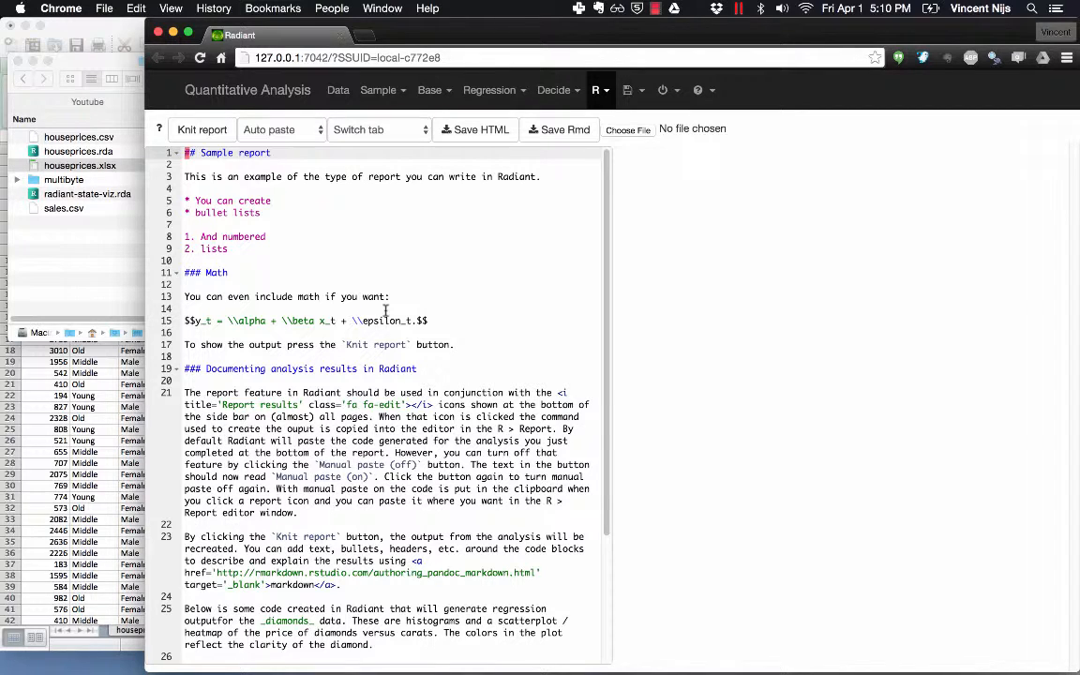
pyautogui.click(339, 90)
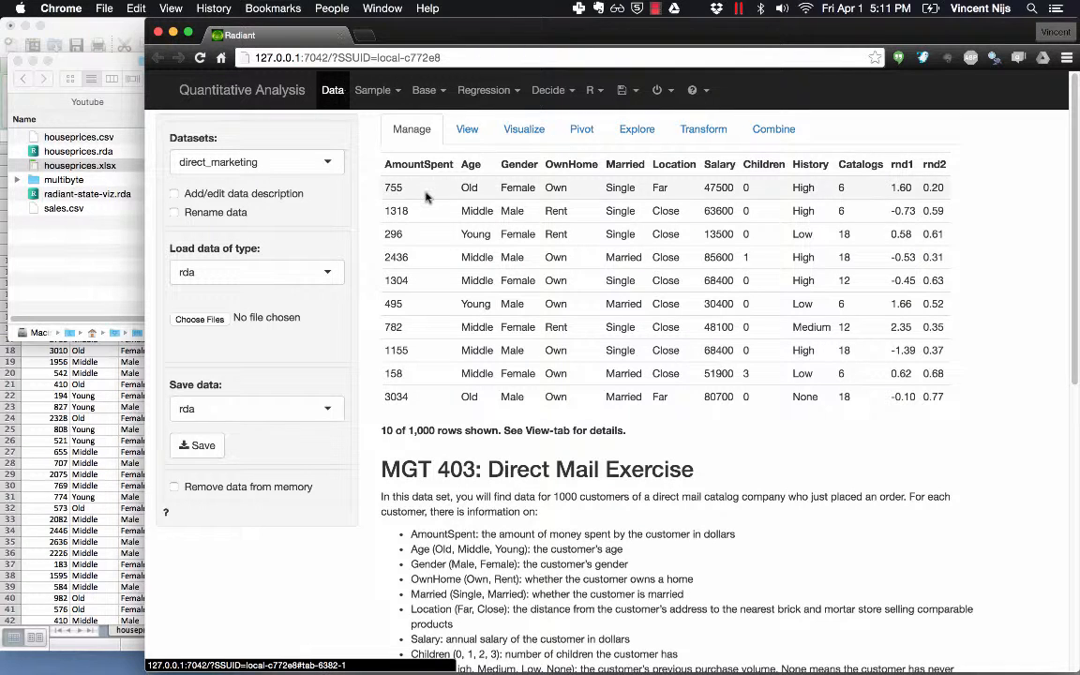
# Start a new Radiant session and load the previous app state from radiant-state-viz.rda into it
pyautogui.click(659, 91)
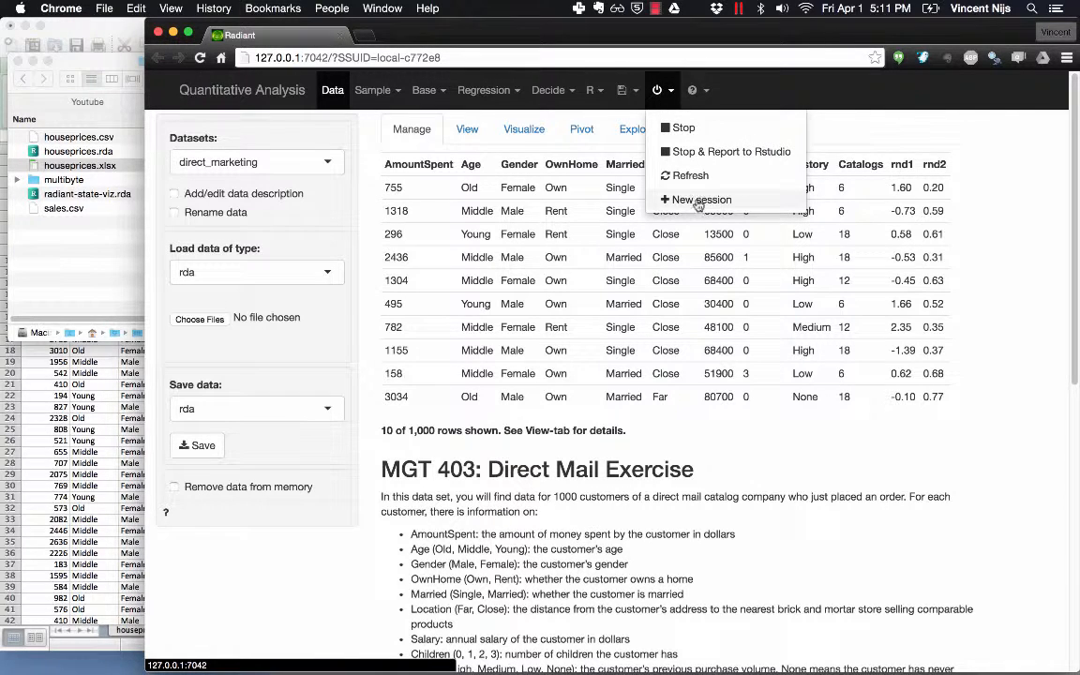
pyautogui.click(697, 201)
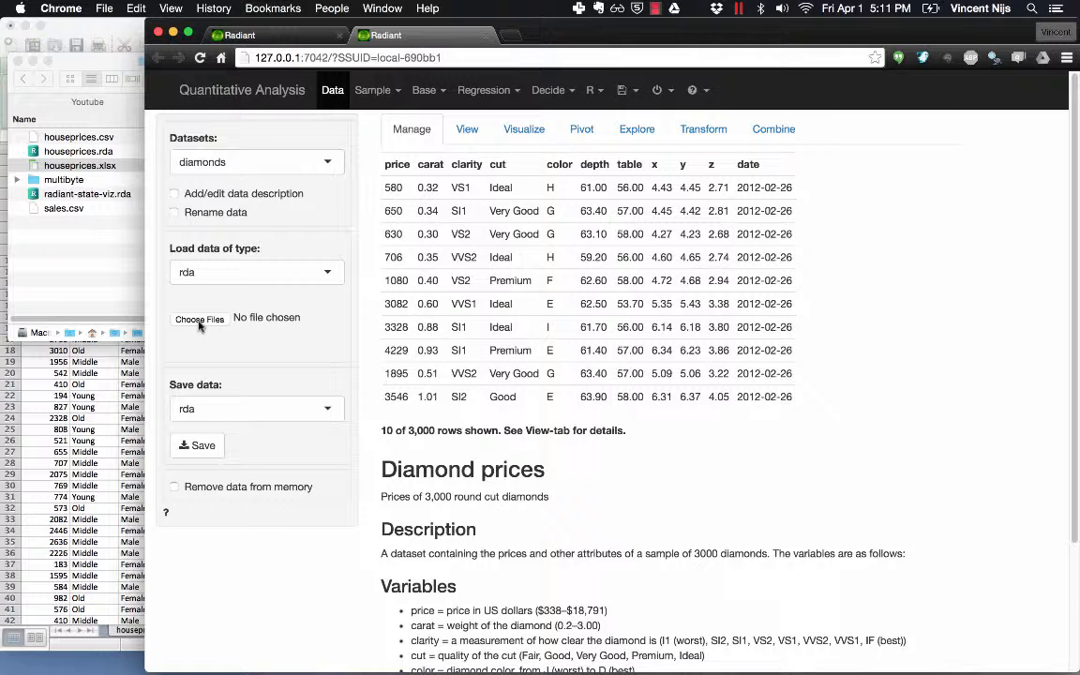
pyautogui.click(201, 273)
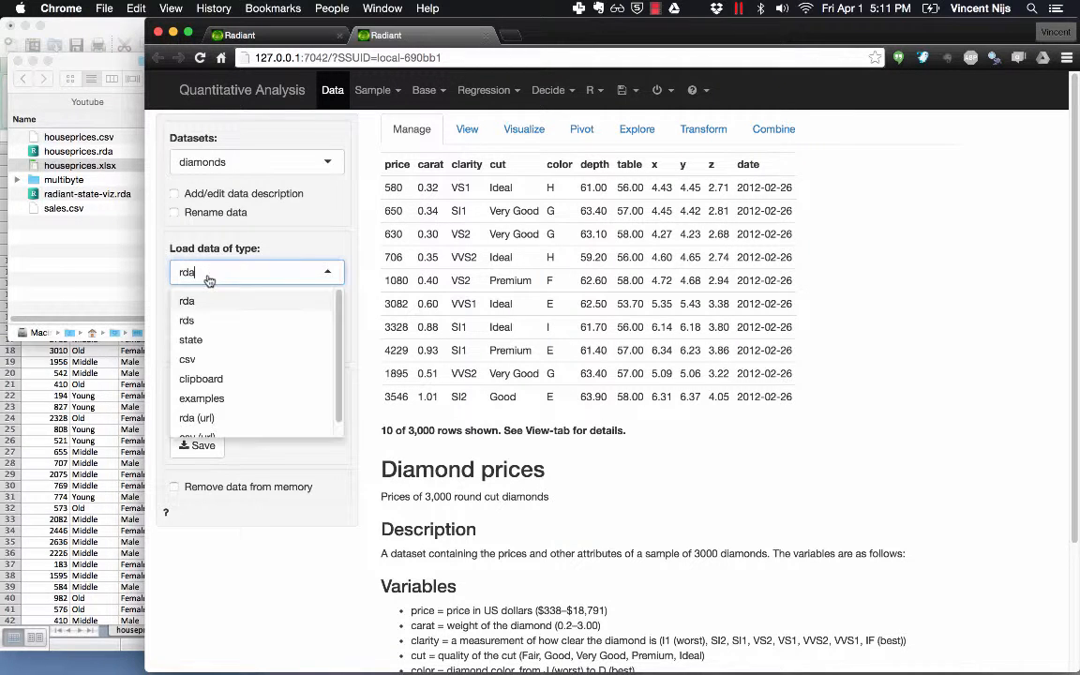
pyautogui.click(193, 340)
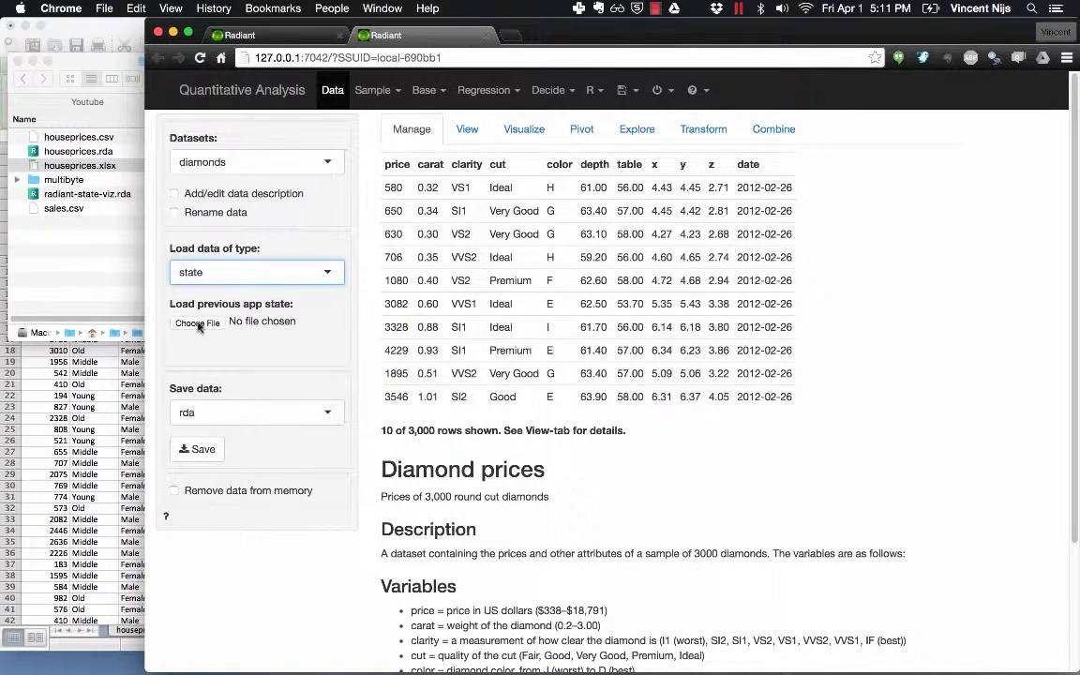
pyautogui.click(197, 323)
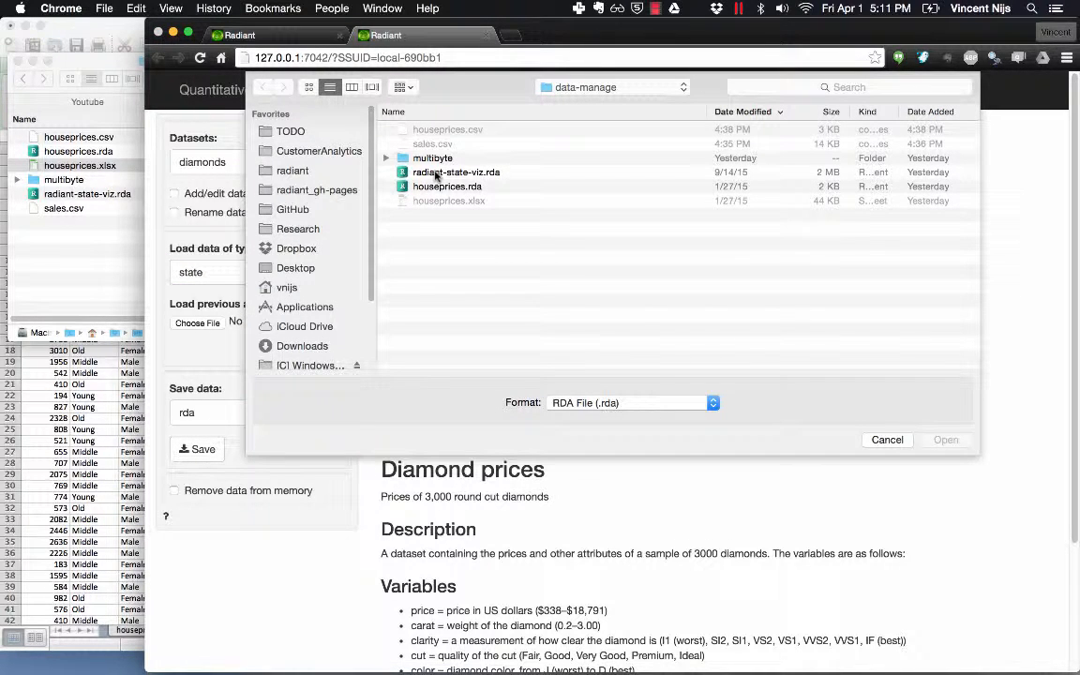
pyautogui.doubleClick(434, 173)
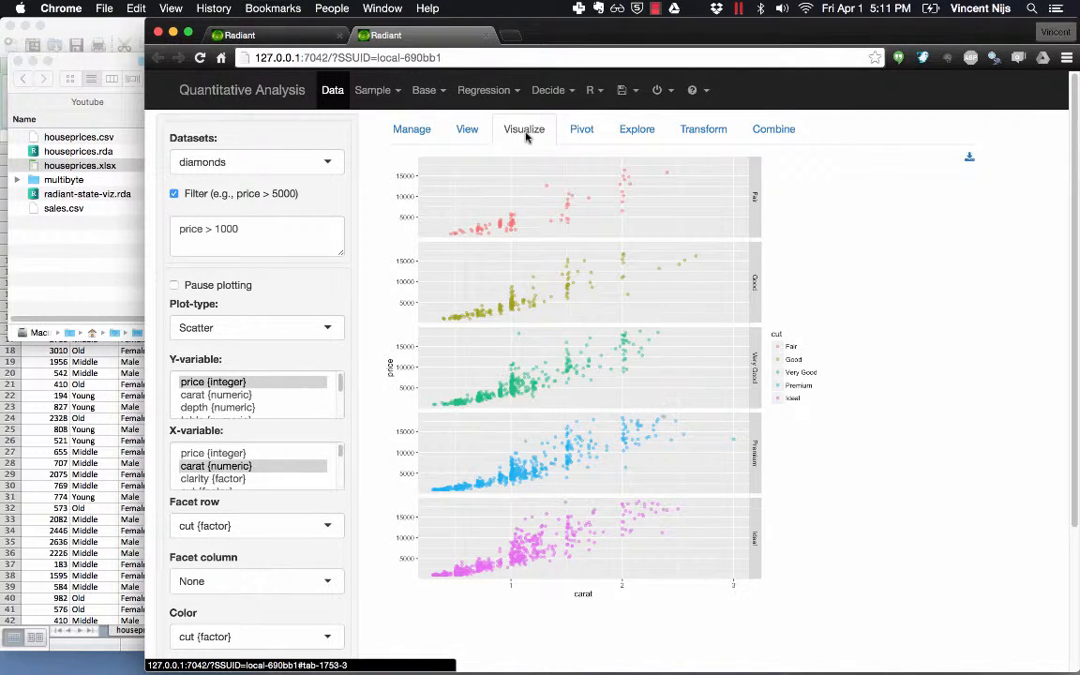
# Examine the state options and the plot settings of the restored diamonds scatter plot
pyautogui.click(627, 92)
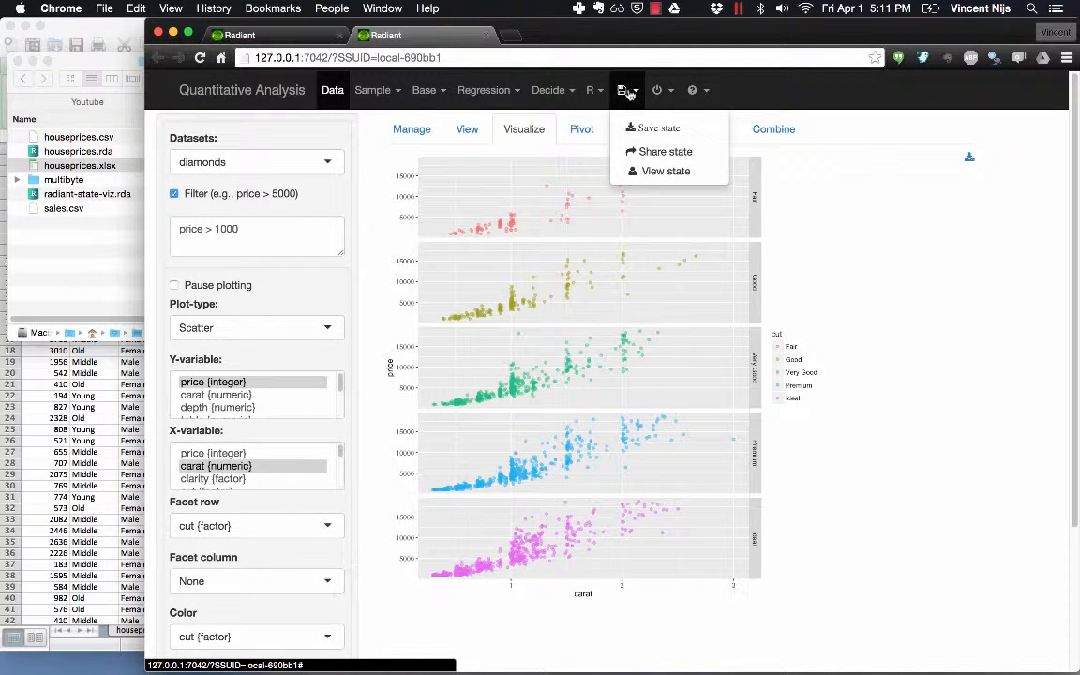
pyautogui.click(491, 166)
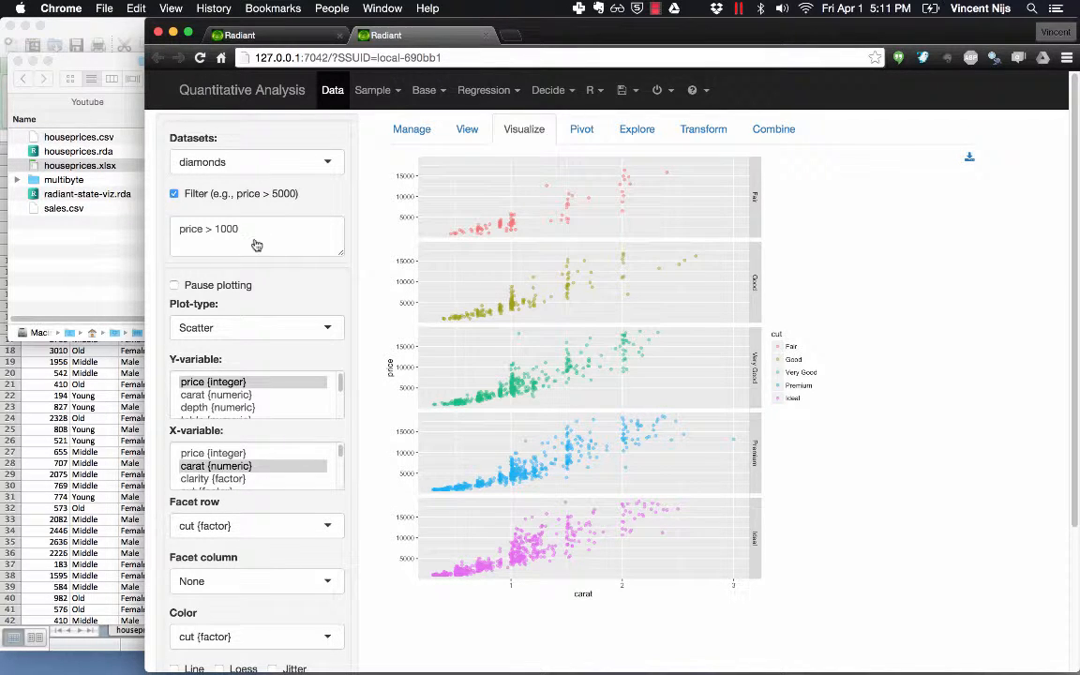
pyautogui.scroll(-5, 242, 409)
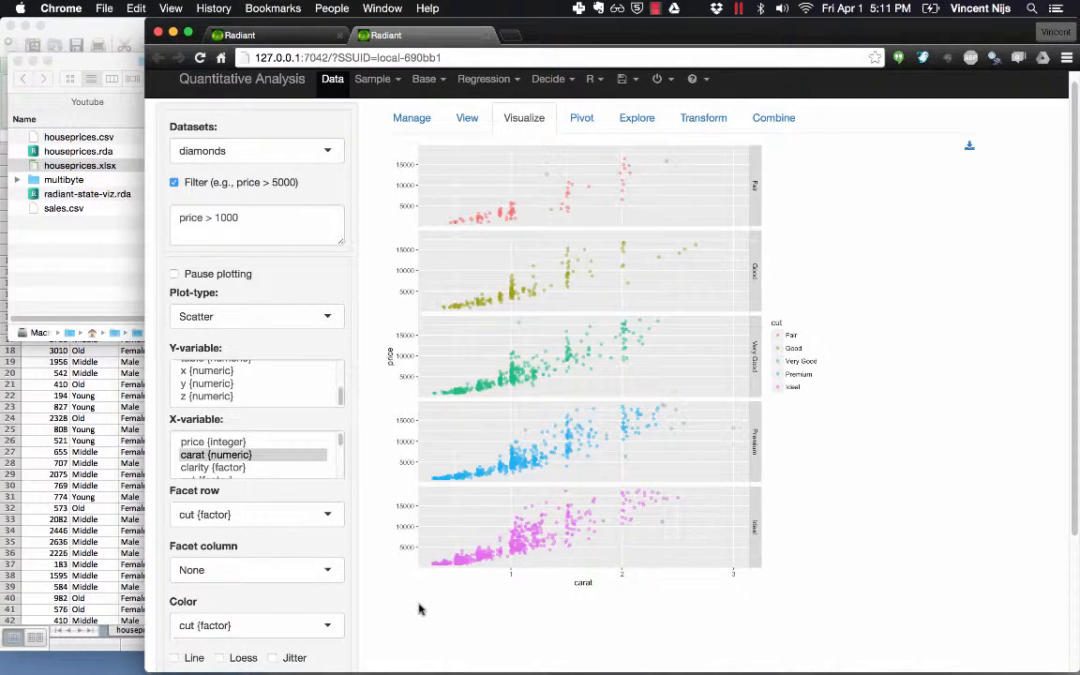
pyautogui.scroll(1, 423, 591)
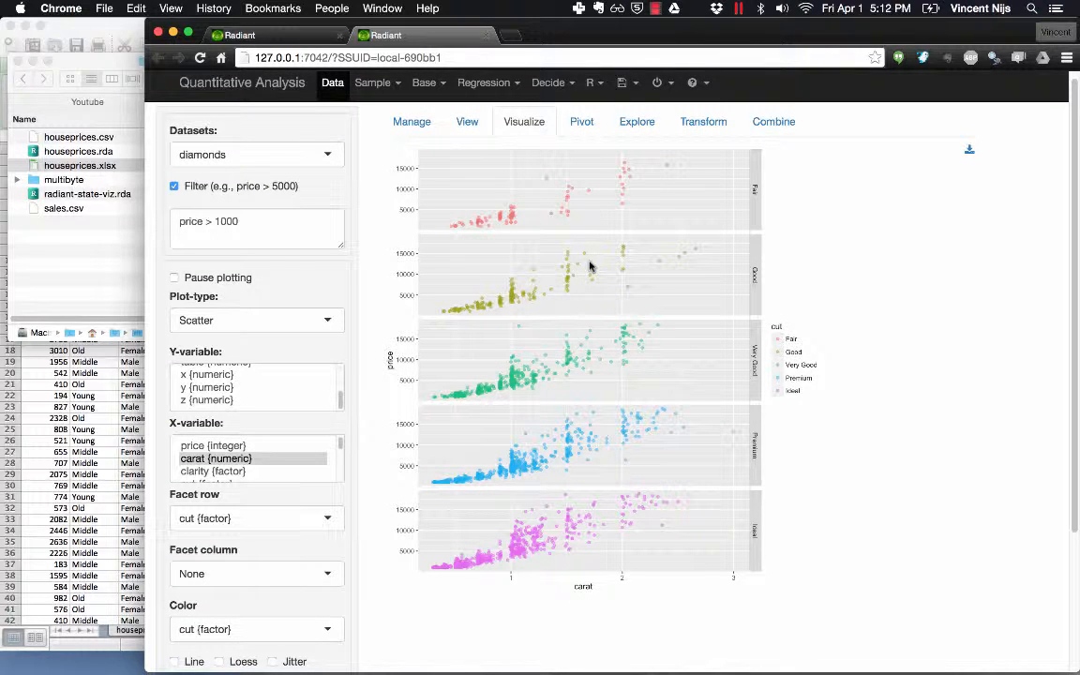
# Check the session options in the original direct_marketing session and return to the session with the restored state
pyautogui.click(270, 37)
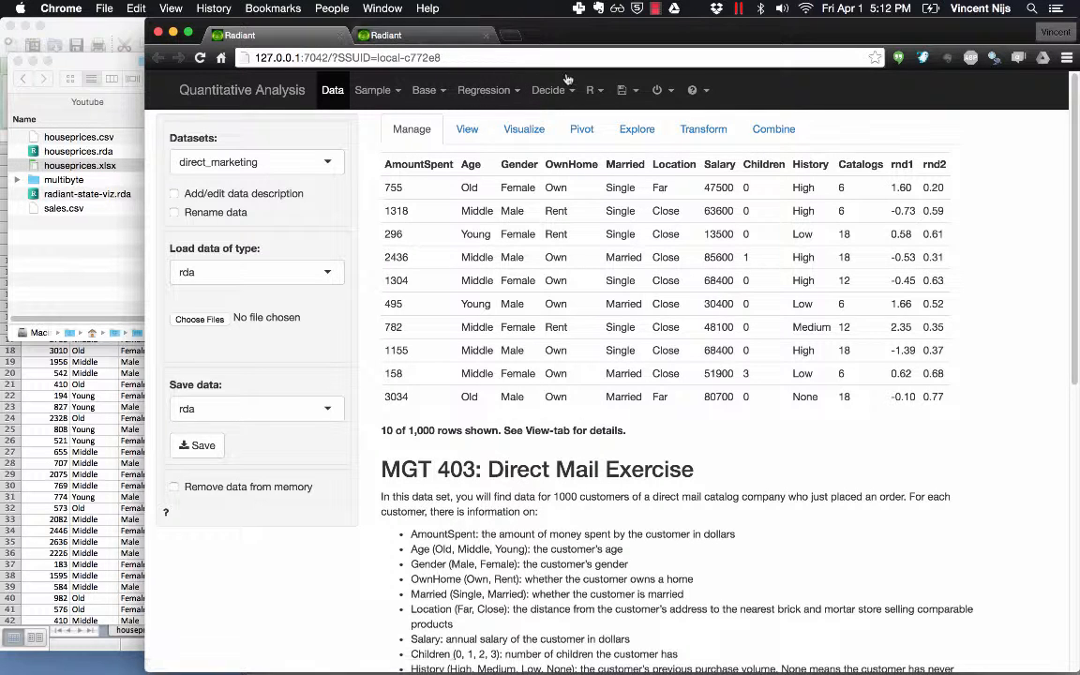
pyautogui.click(658, 90)
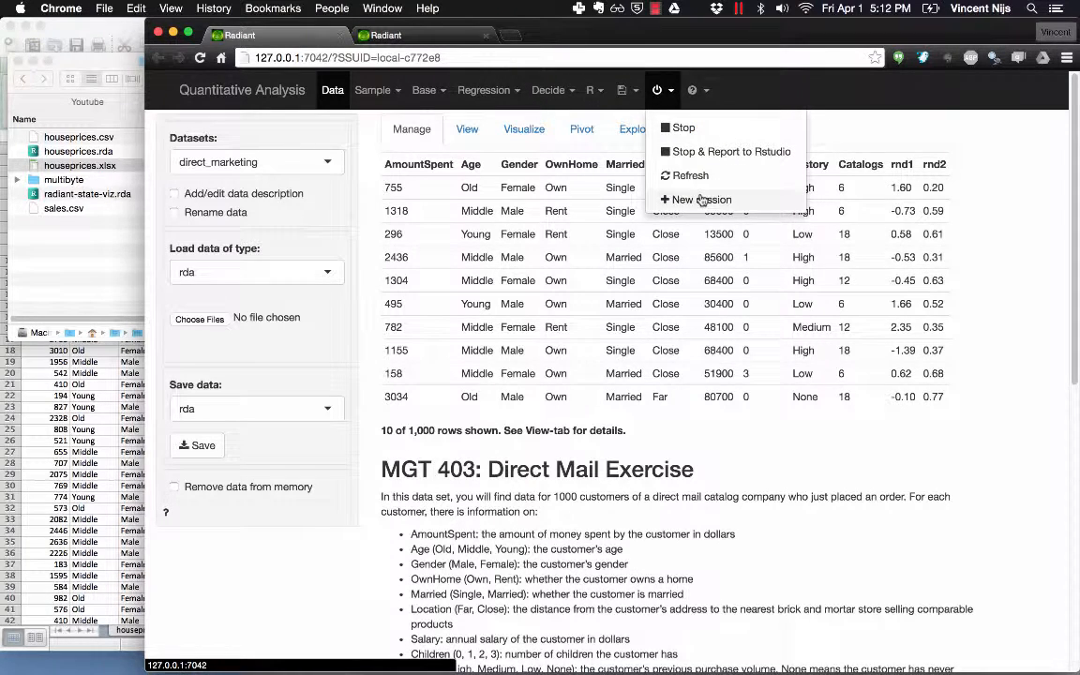
pyautogui.click(386, 35)
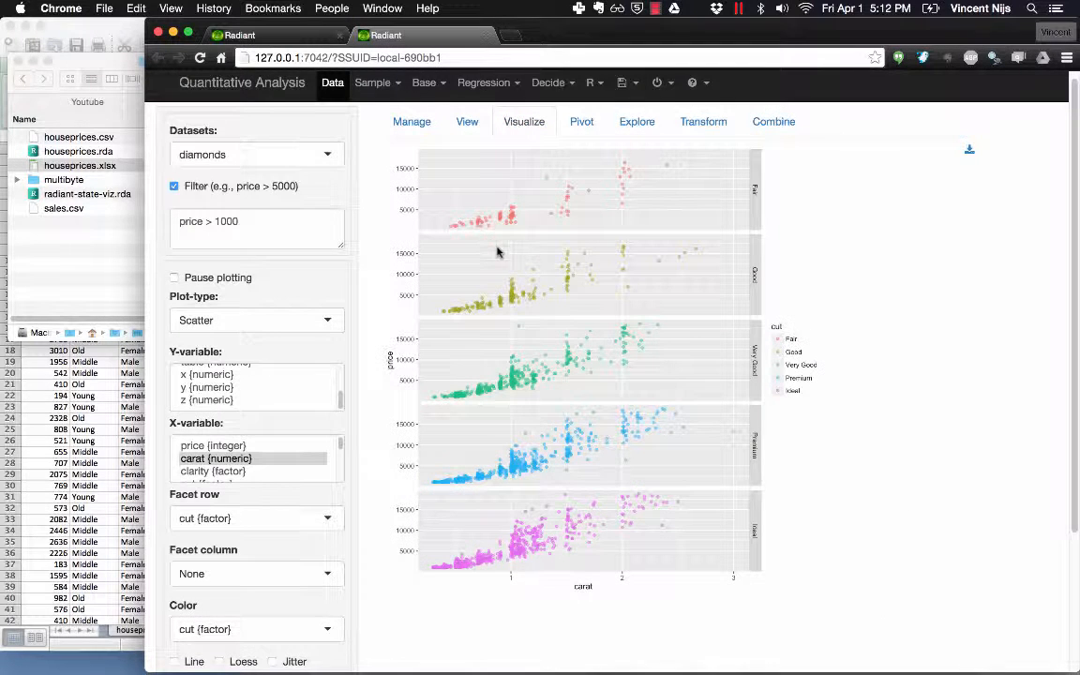